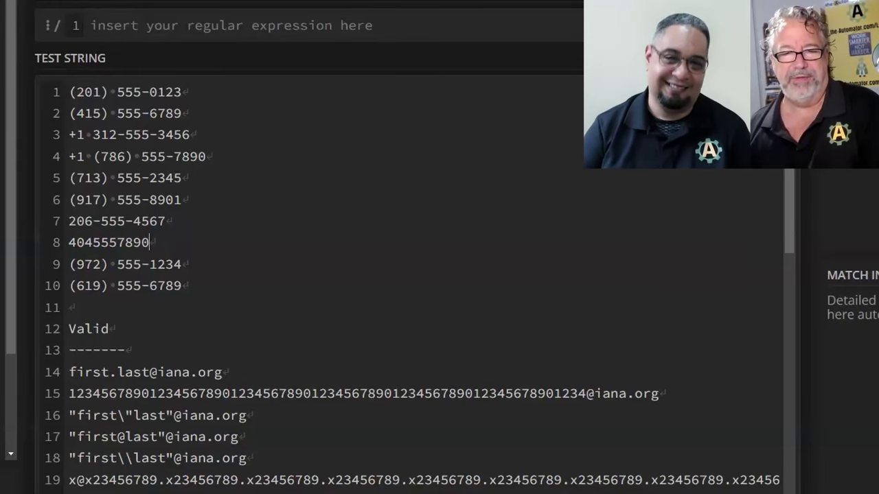
drag(72, 92, 179, 269)
click(193, 285)
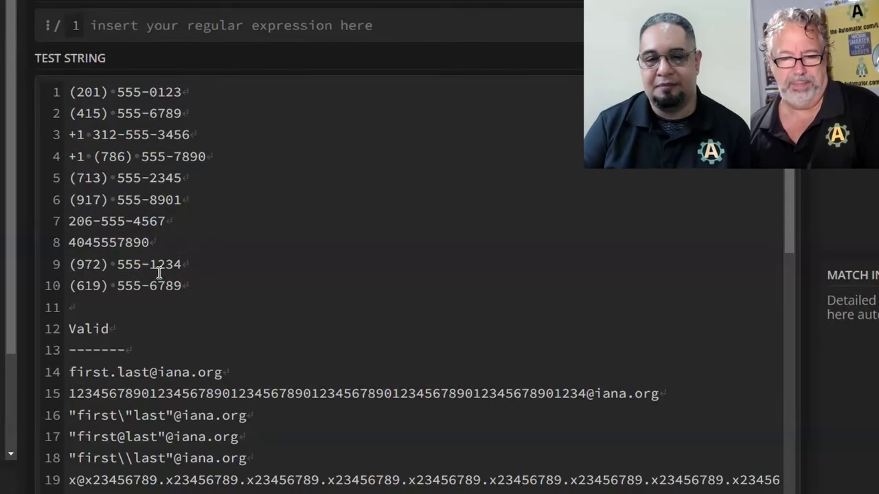
drag(190, 285, 71, 286)
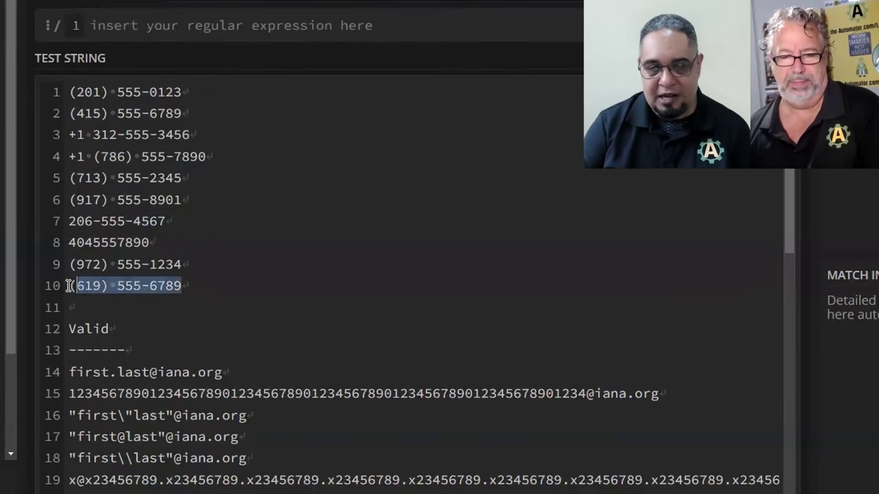
drag(155, 237, 54, 237)
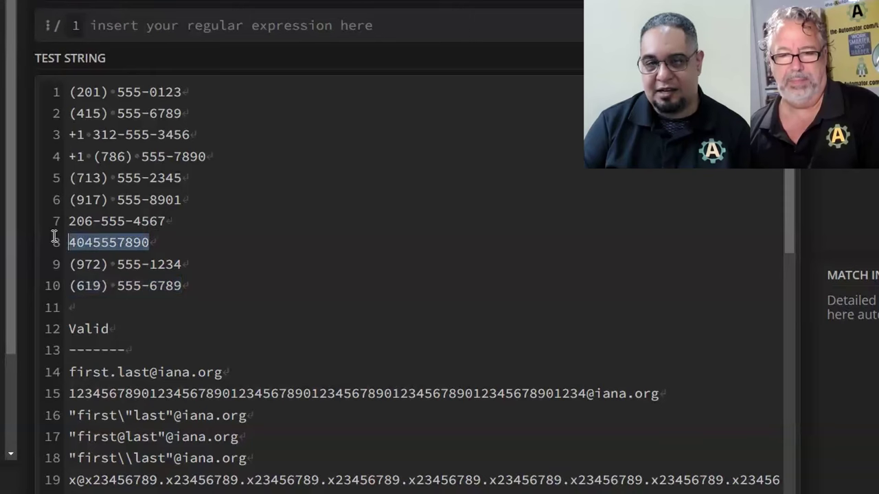
click(97, 220)
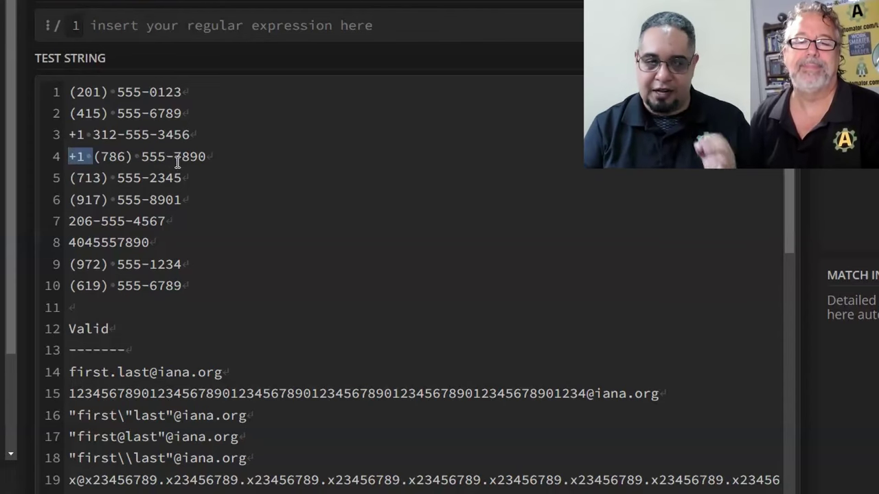
double_click(122, 135)
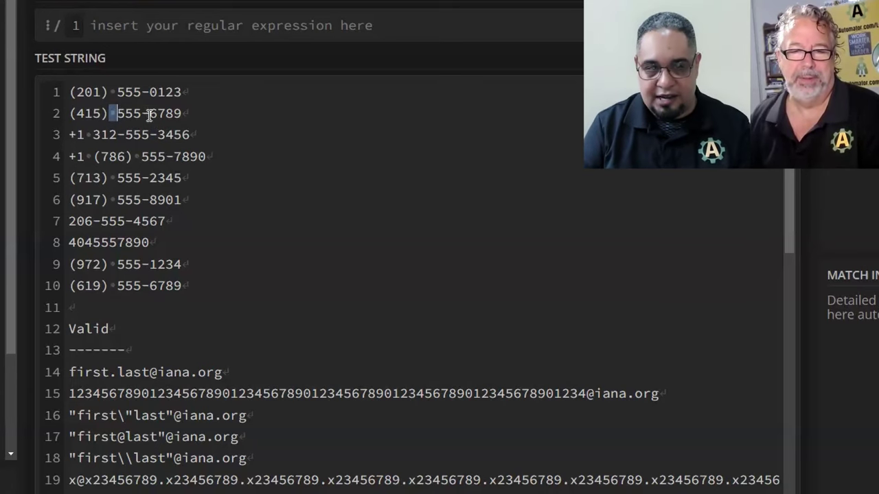
drag(84, 242, 158, 242)
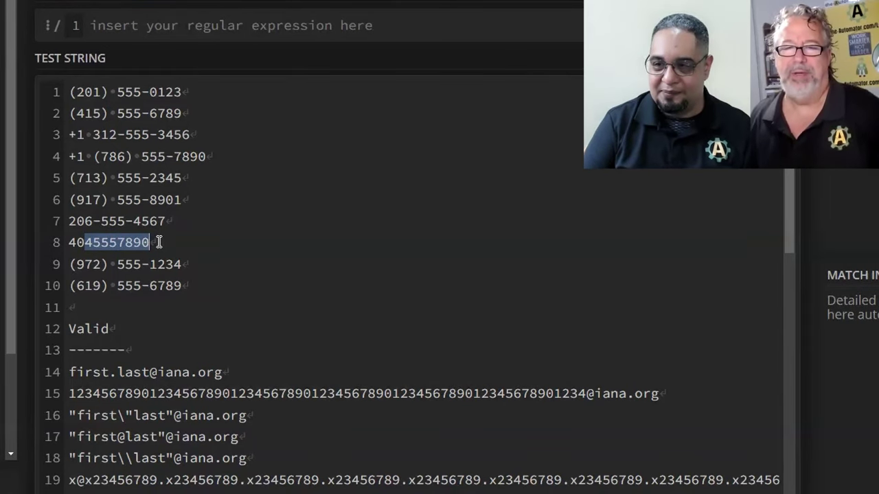
click(158, 242)
key(shift+Home)
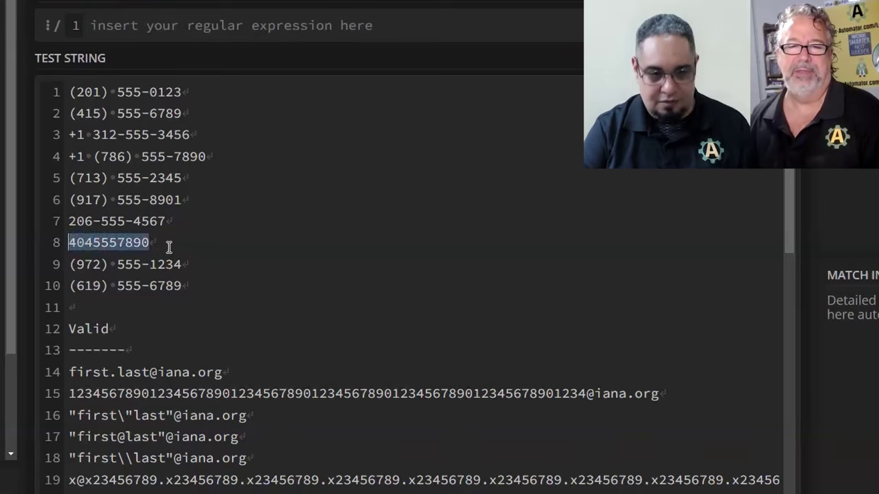
key(BackSpace)
key(BackSpace)
key(Return)
key(Up)
text(4045557890)
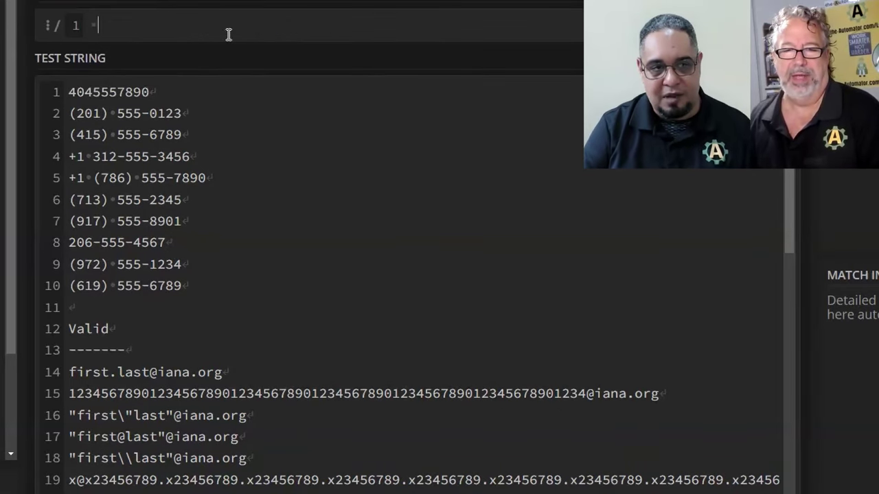
- Type a dash into the regex, then delete it to leave the pattern empty
mouse_move(116, 139)
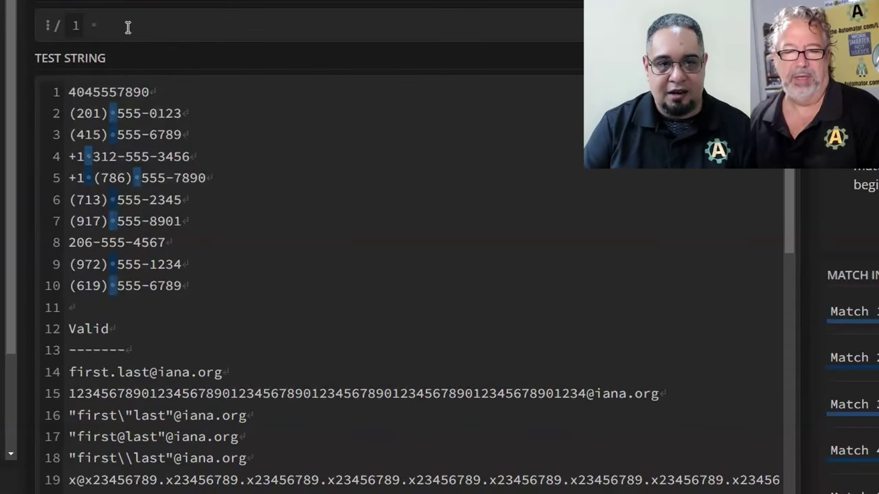
text(-)
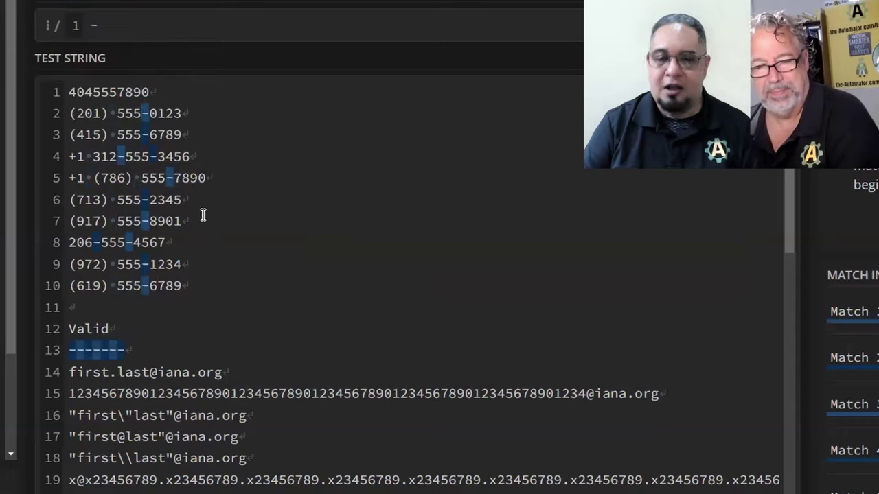
key(BackSpace)
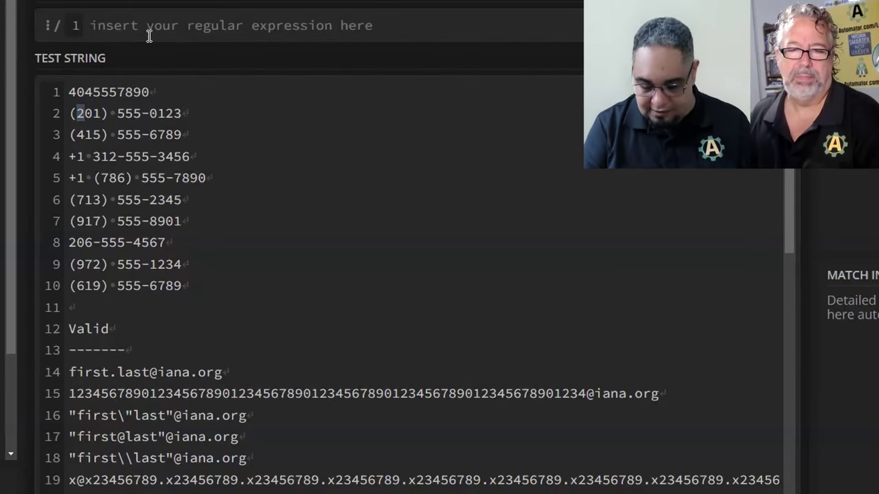
text(\d)
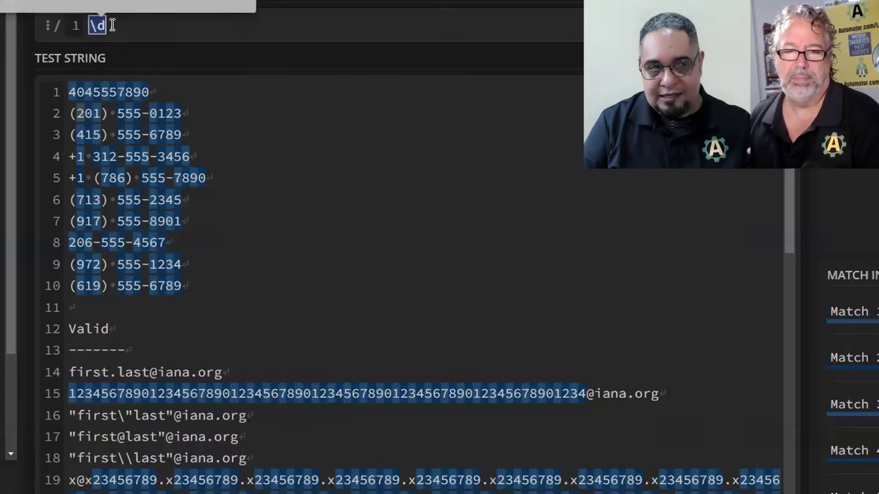
text({)
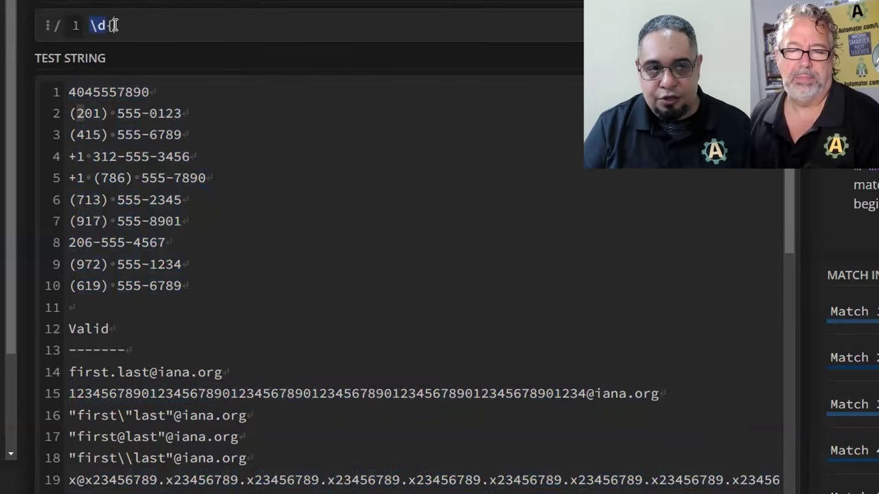
text(3})
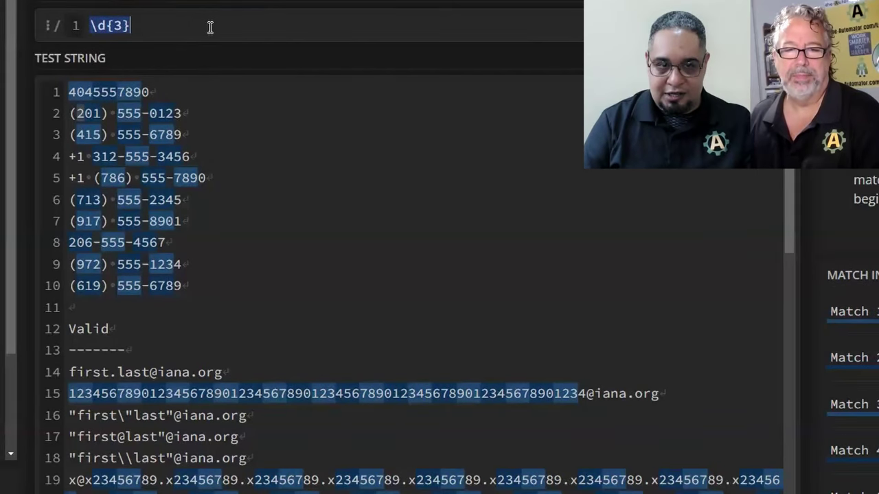
text(\d{3)
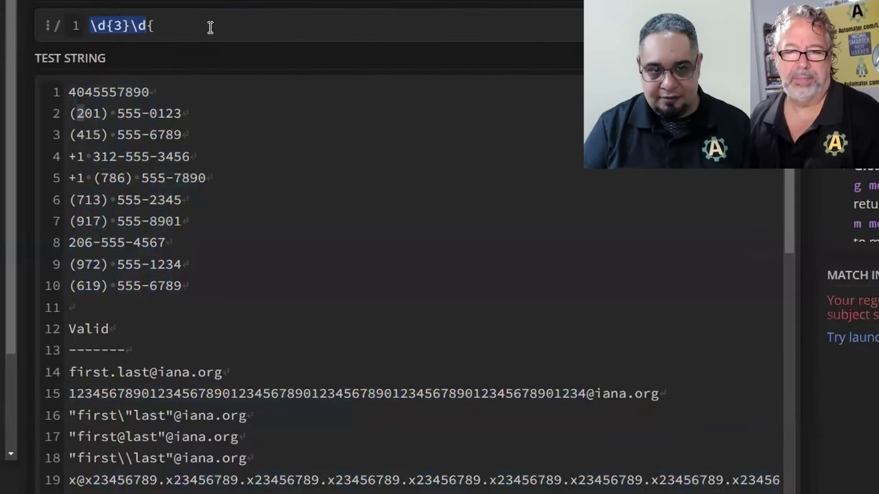
text(}\d{)
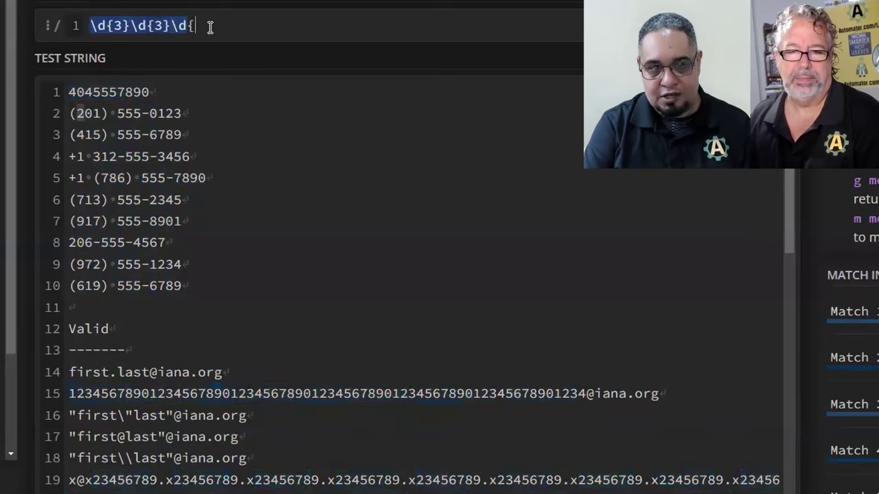
text(4})
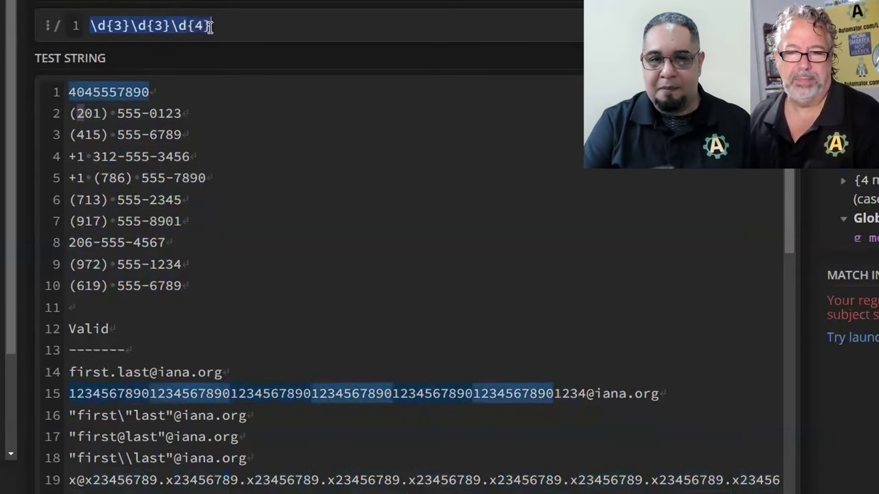
mouse_move(81, 94)
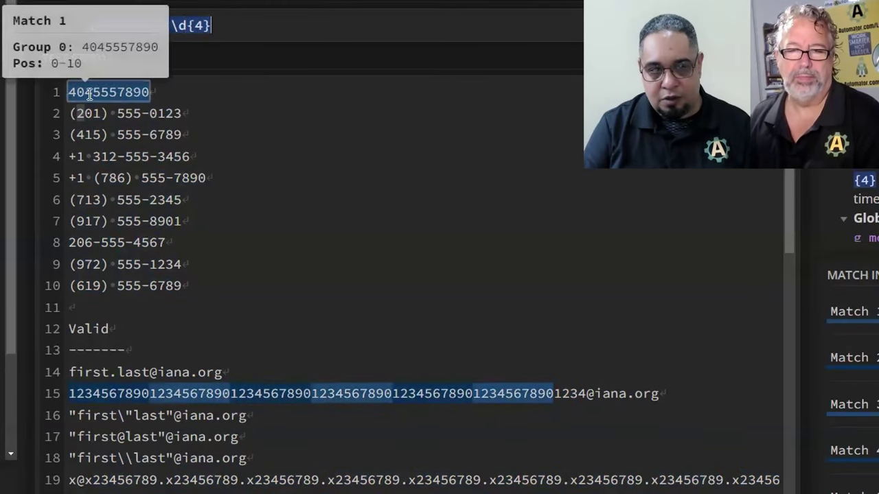
mouse_move(201, 25)
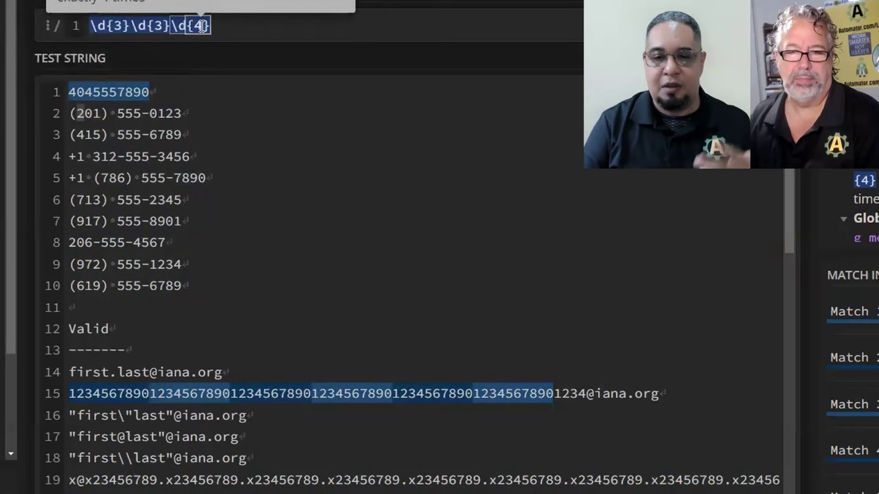
click(127, 25)
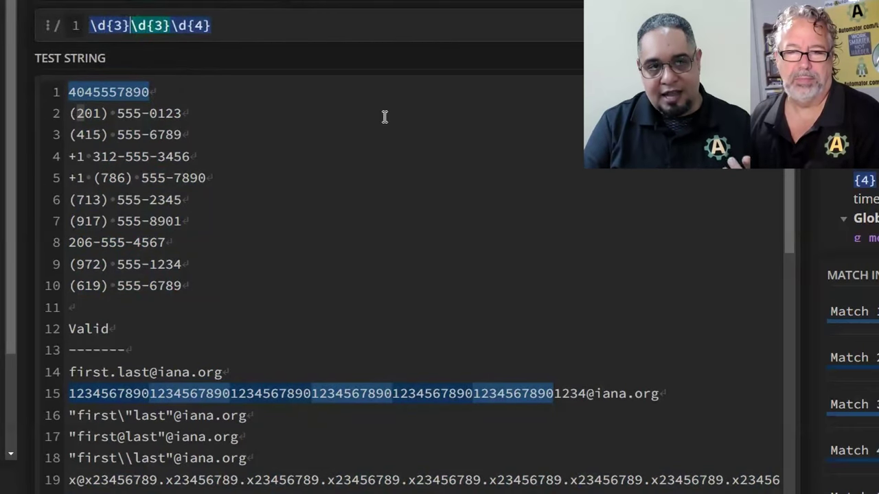
- Add optional separators between the digit groups as [ -] space-or-dash classes
text(-)
text(-)
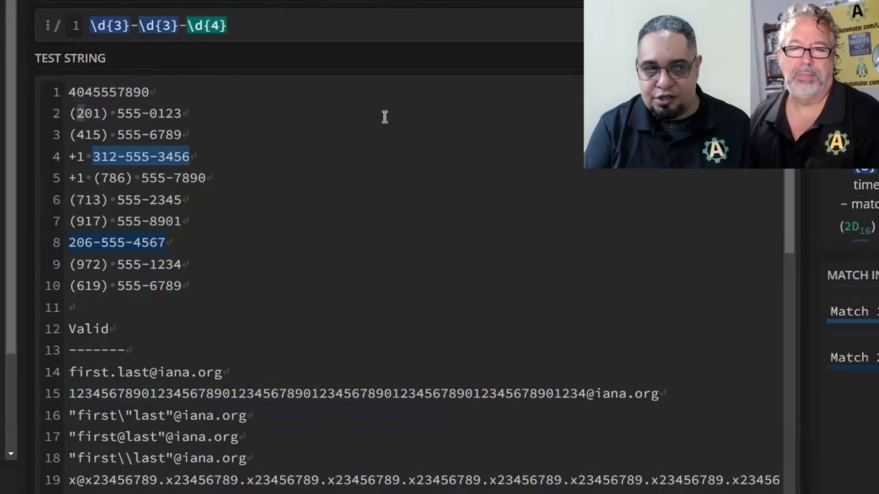
text(?)
text(?)
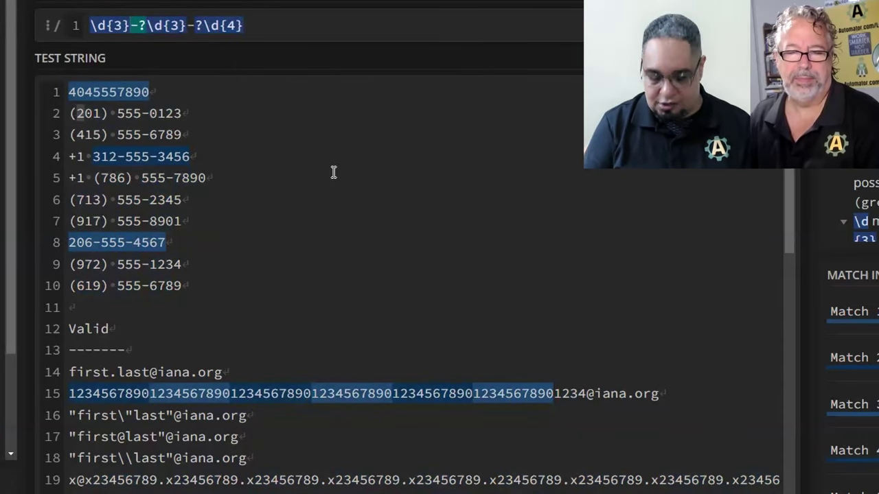
text([)
key(Right)
text(])
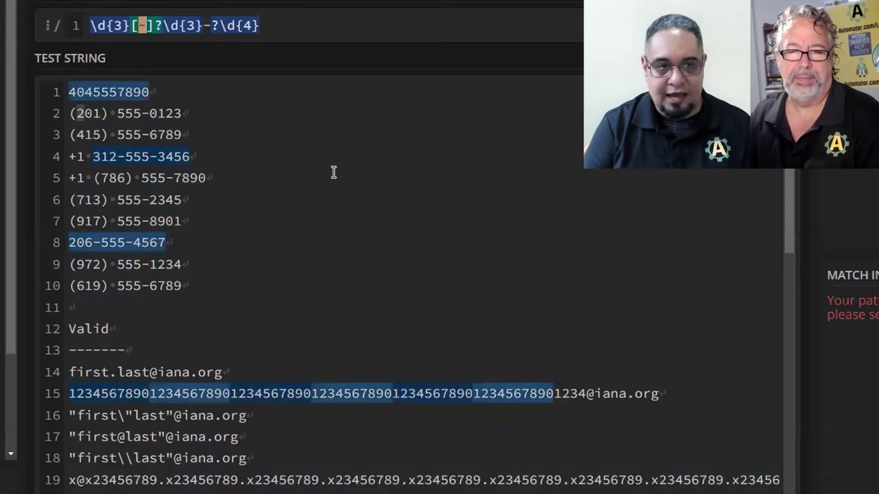
key(Left)
key(Left)
key(Right)
key(Right)
key(Right)
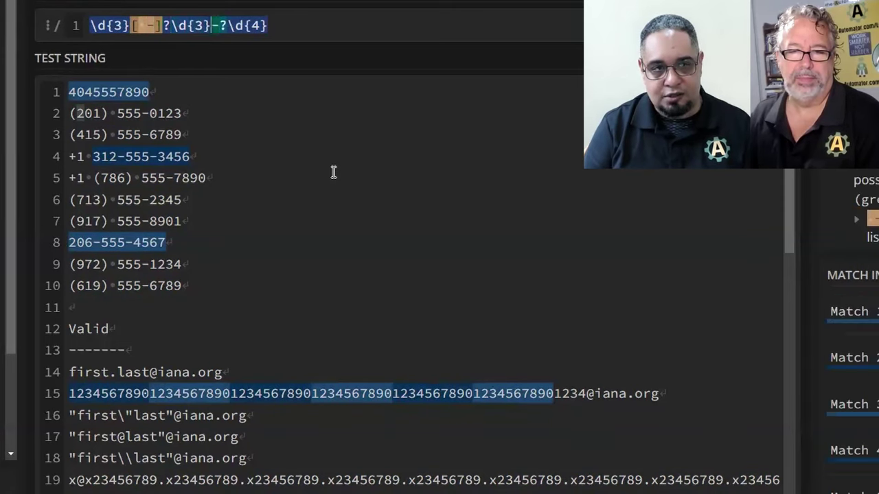
text([)
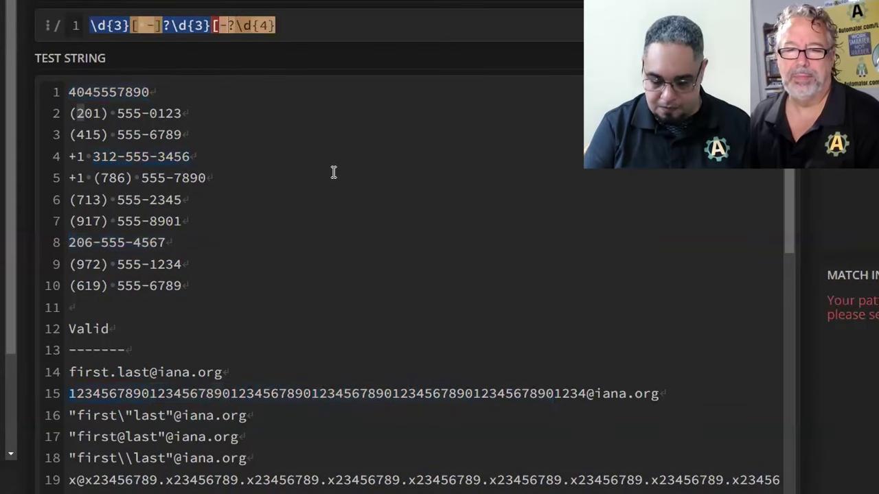
key(Right)
text(])
key(Left)
key(Left)
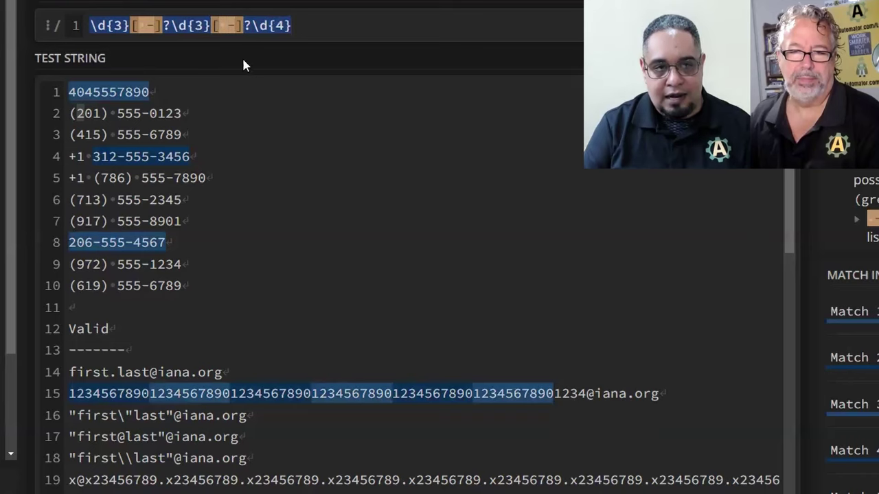
- Change both separator quantifiers to *, then start an opening parenthesis before the area code
key(Left)
key(Left)
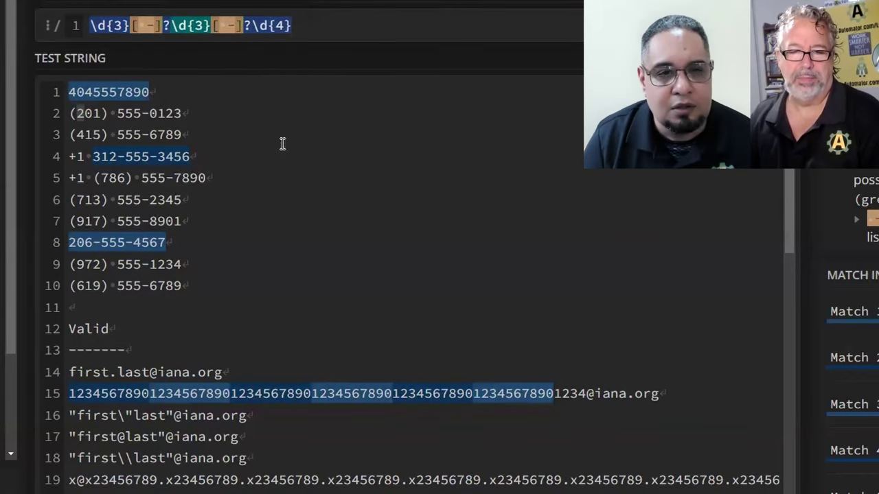
key(BackSpace)
text(*)
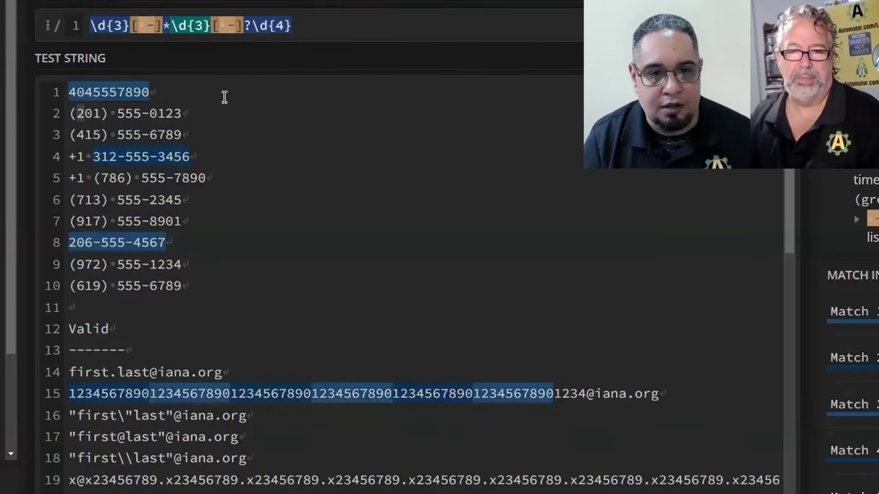
key(Right)
key(Right)
key(Right)
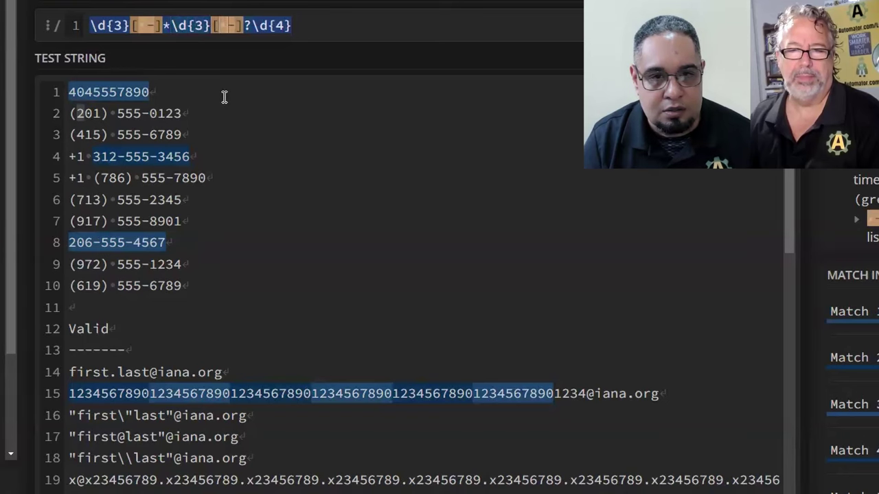
key(Right)
key(BackSpace)
text(*)
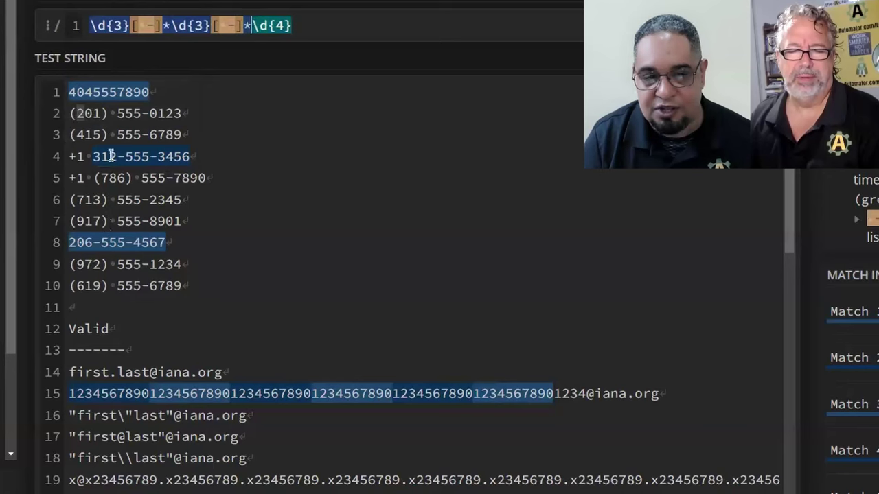
mouse_move(126, 22)
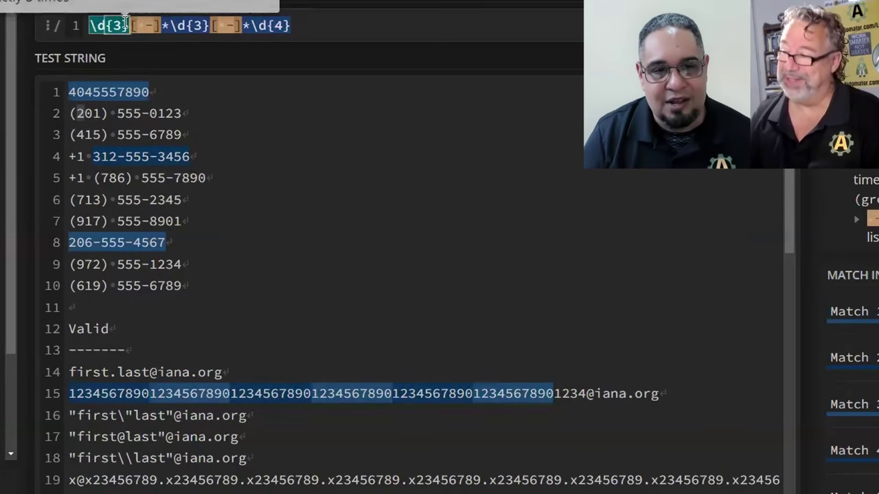
text(()
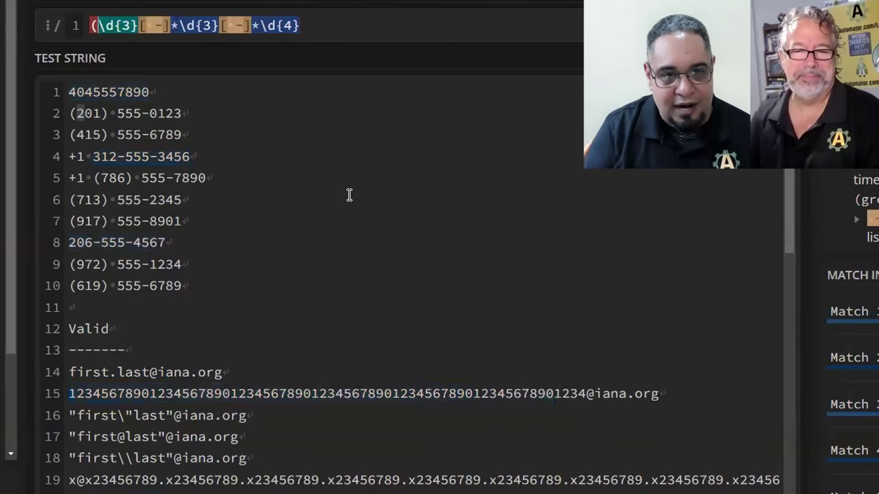
text())
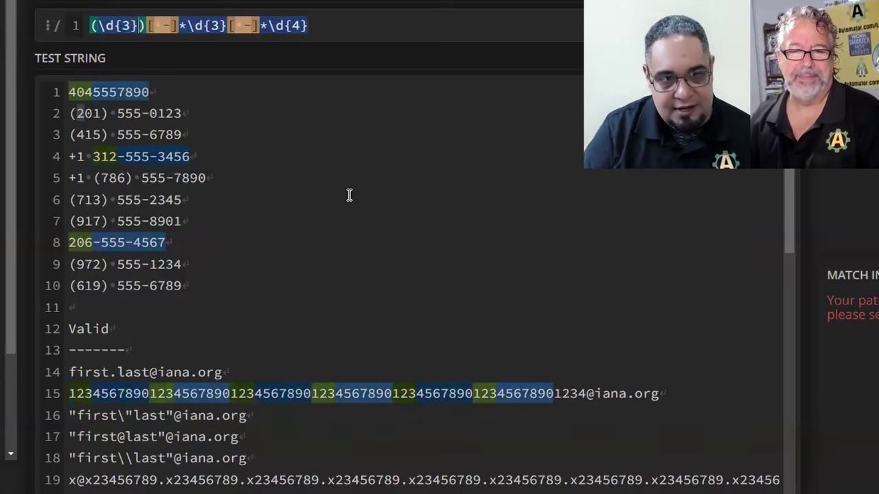
text(\)
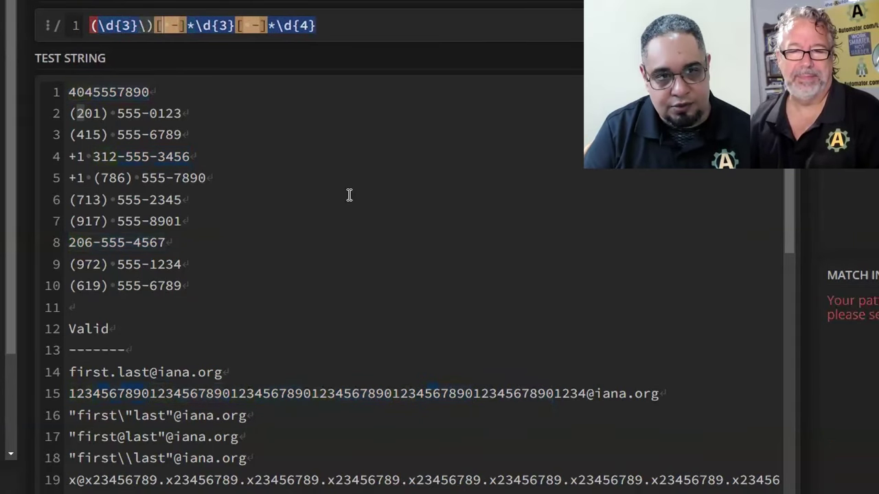
text(?)
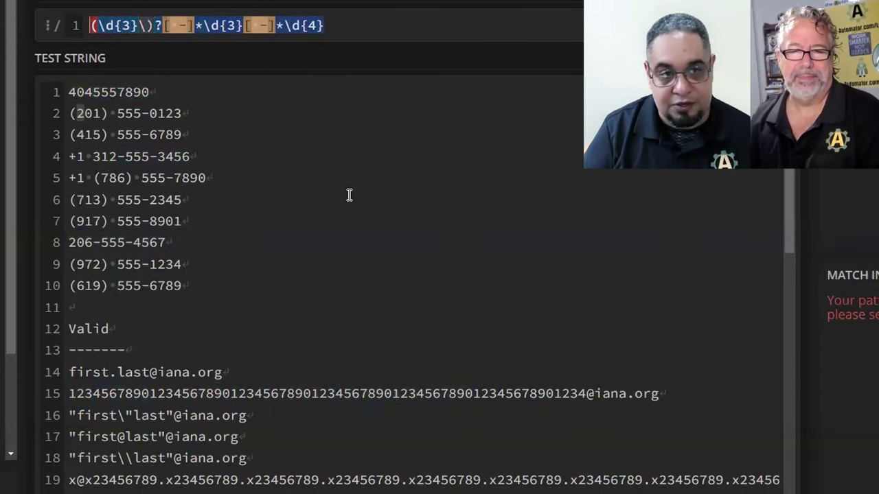
- Escape the area-code parentheses and make each optional with ?
key(Home)
text(\)
key(Right)
text(?)
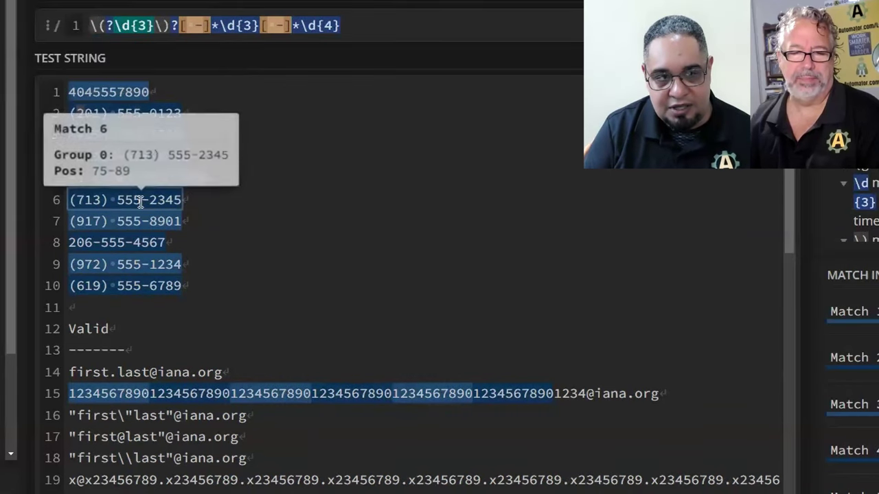
- Review \(?\d{3}\)?[ -]*\d{3}[ -]*\d{4} matching all ten phone numbers
drag(206, 288, 98, 87)
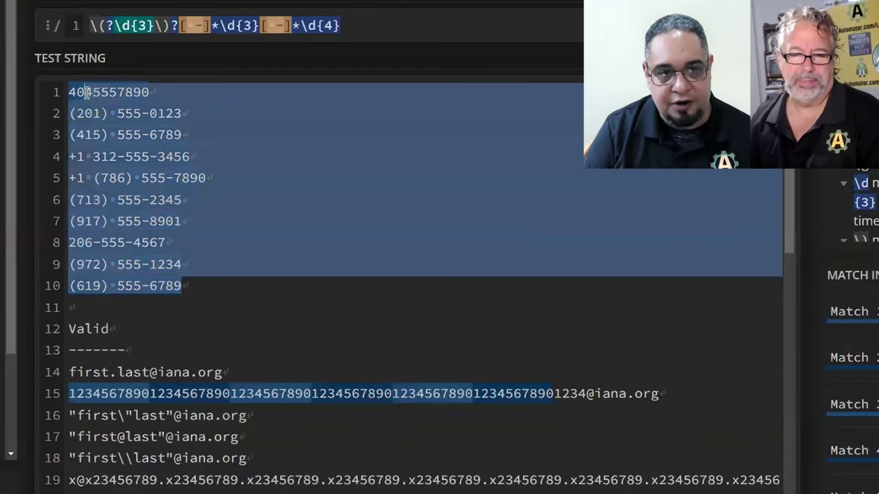
click(151, 113)
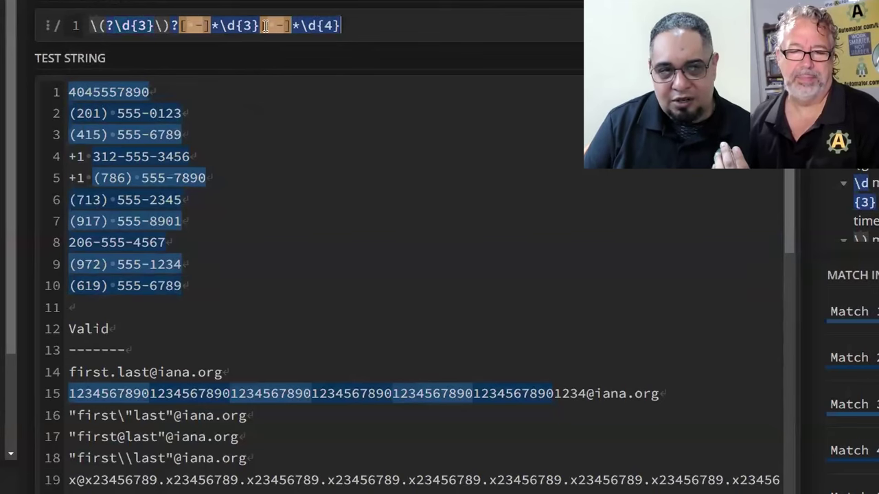
drag(360, 27, 89, 26)
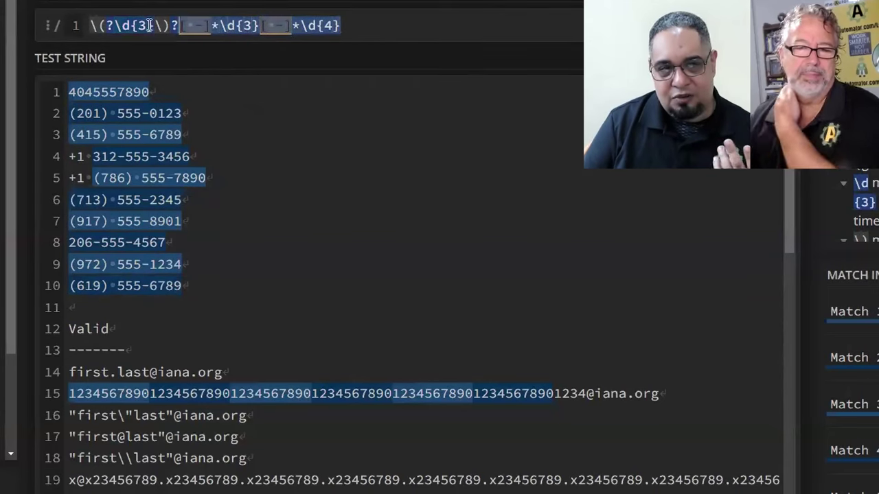
click(363, 25)
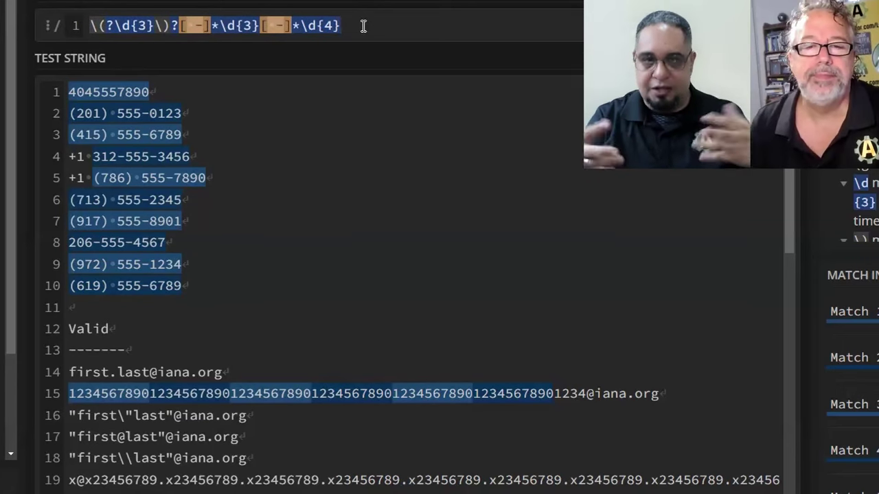
mouse_move(286, 29)
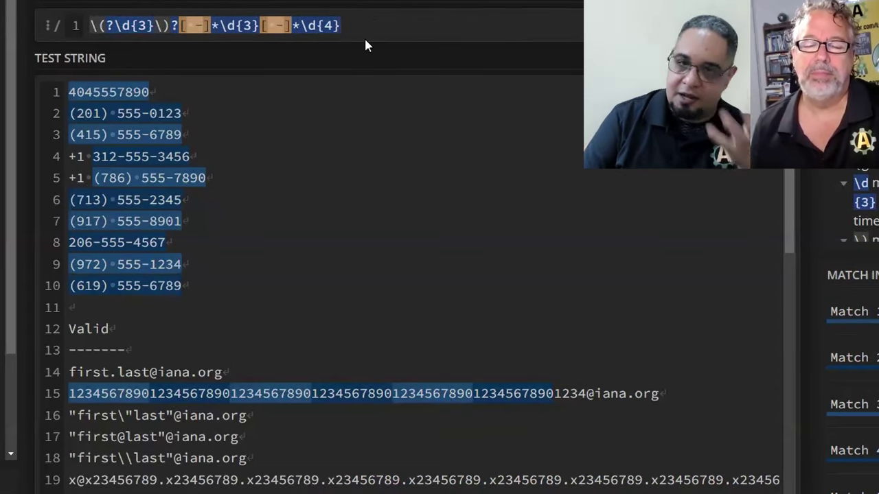
- Prefix the pattern with the optional country-code group (\+1 )?
click(92, 25)
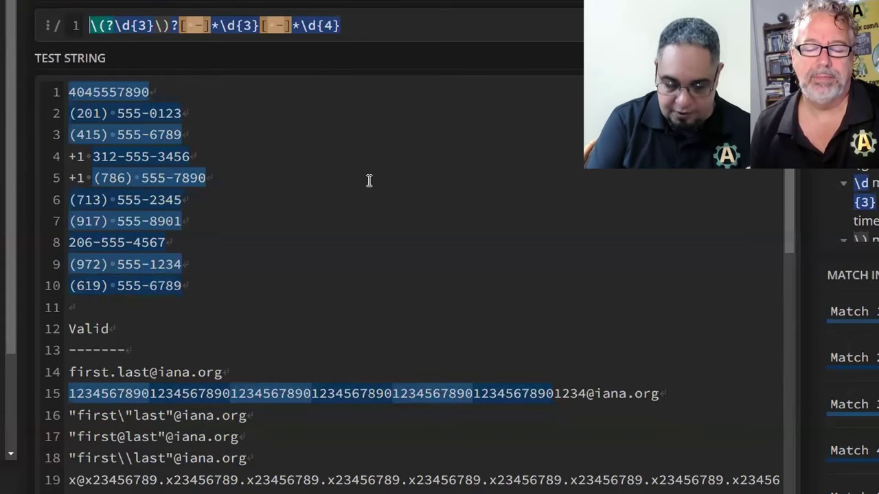
text((+1 )?)
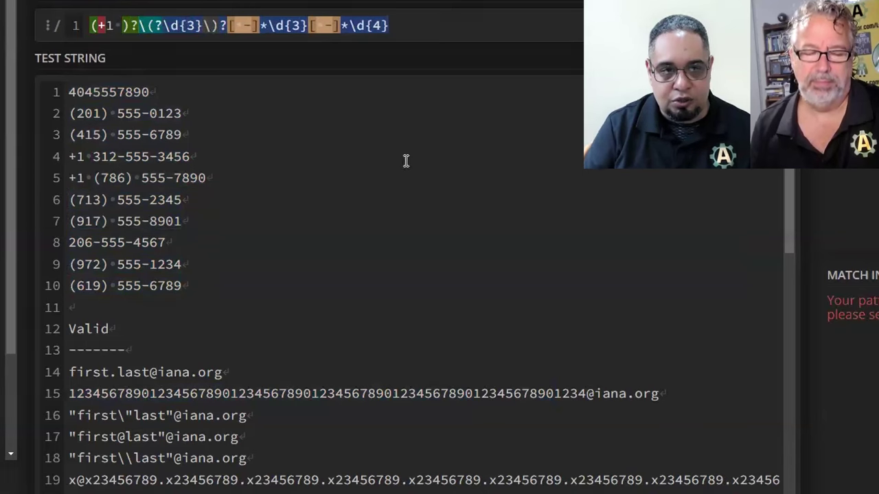
key(Left)
key(Left)
key(Left)
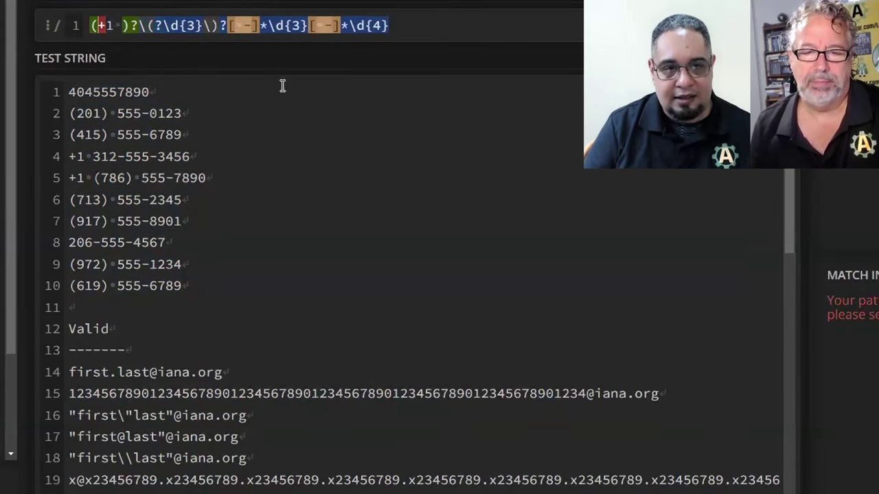
text(\)
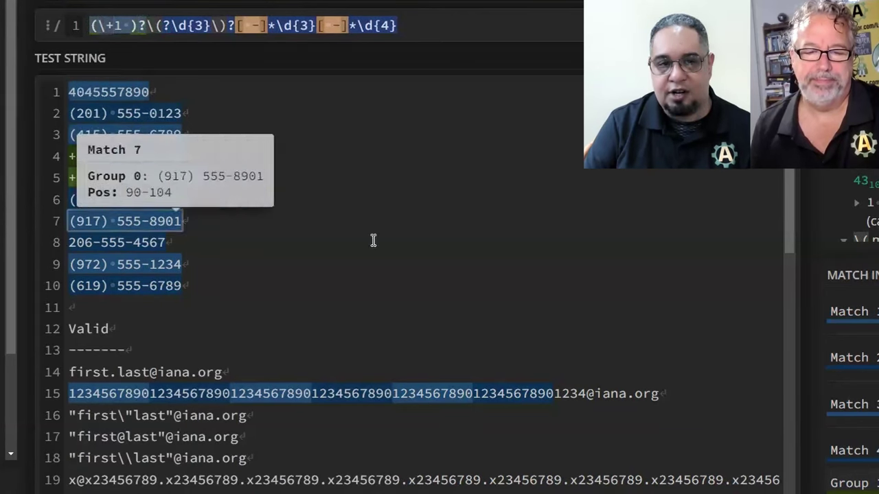
click(313, 25)
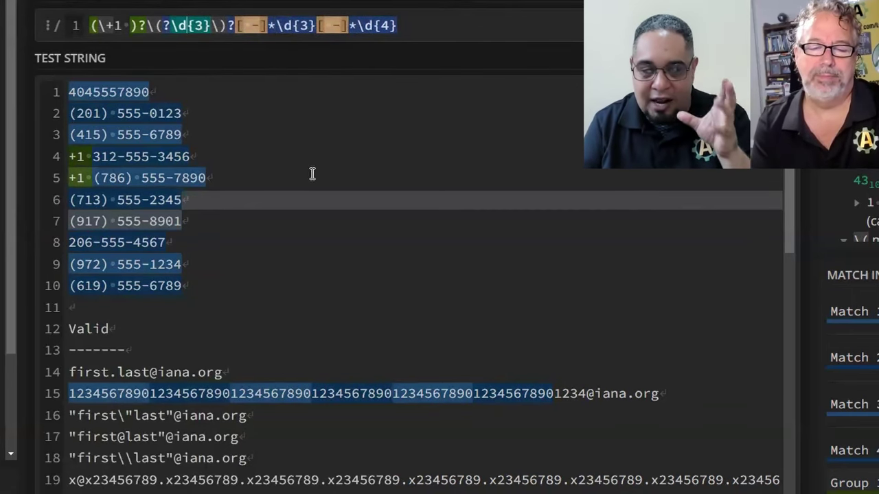
mouse_move(147, 113)
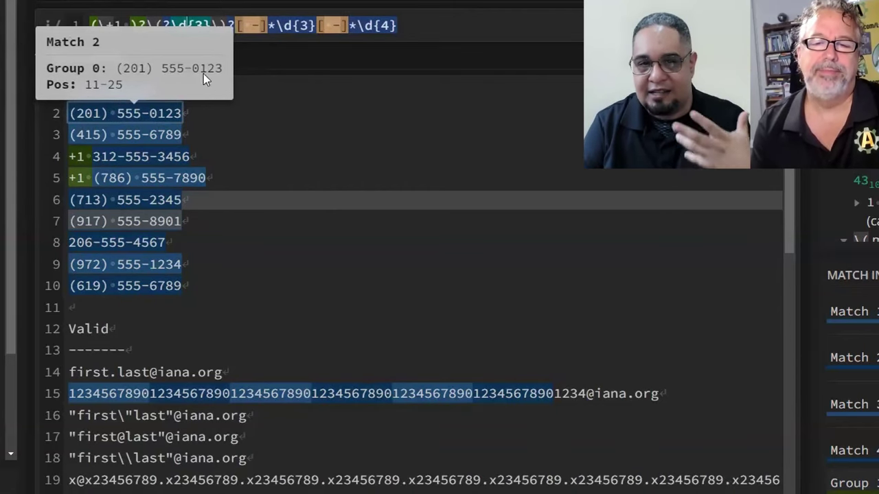
drag(91, 25, 437, 32)
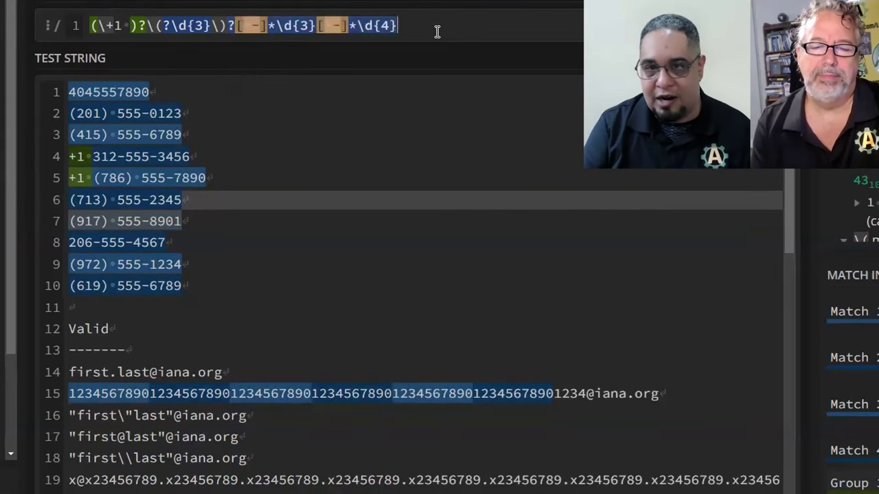
key(BackSpace)
- Scroll through the test string, then place the cursor inside the test list
scroll(202, 231, down, 4)
scroll(207, 223, up, 2)
scroll(206, 224, down, 3)
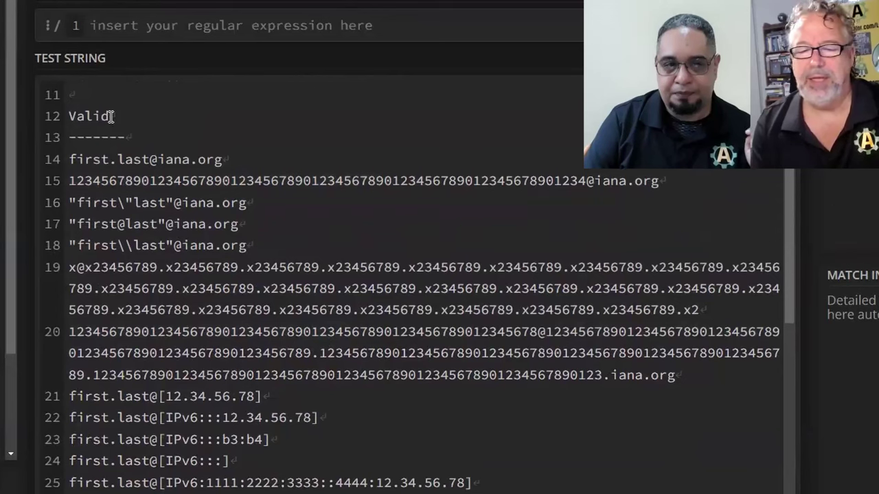
scroll(313, 418, down, 4)
scroll(314, 416, down, 5)
scroll(313, 416, up, 5)
scroll(313, 416, up, 6)
scroll(313, 417, up, 4)
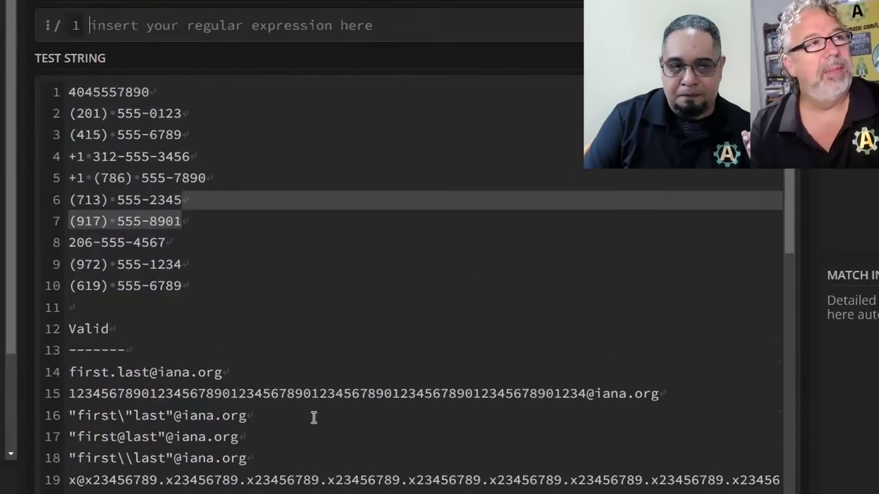
click(284, 276)
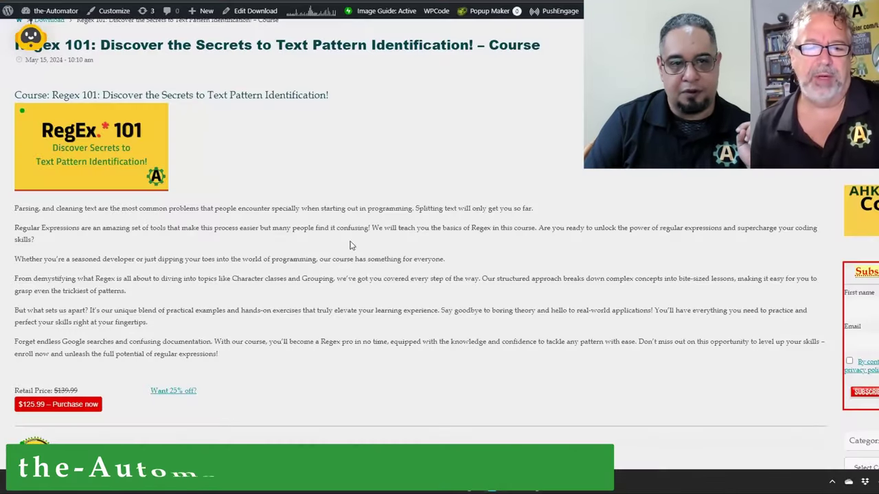
- Scroll the course outline to Final Words and highlight the backreferences topic under RegexReplace
scroll(366, 276, down, 2)
scroll(366, 276, down, 1)
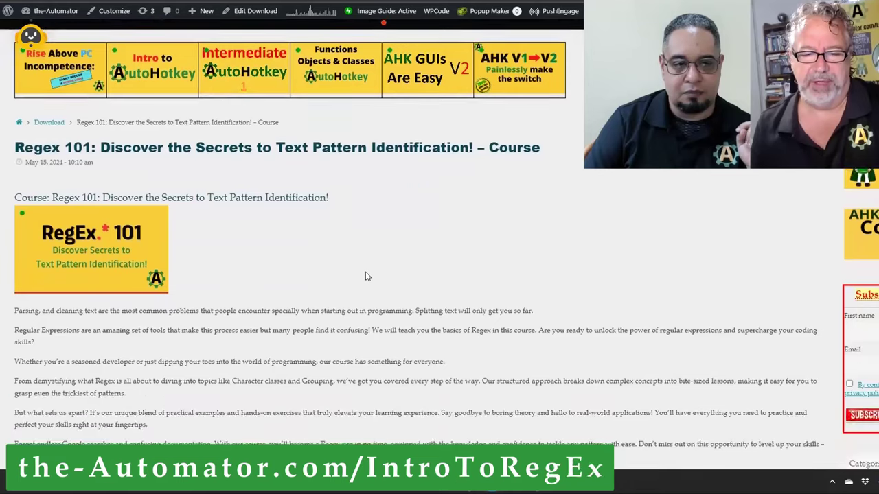
scroll(192, 206, down, 2)
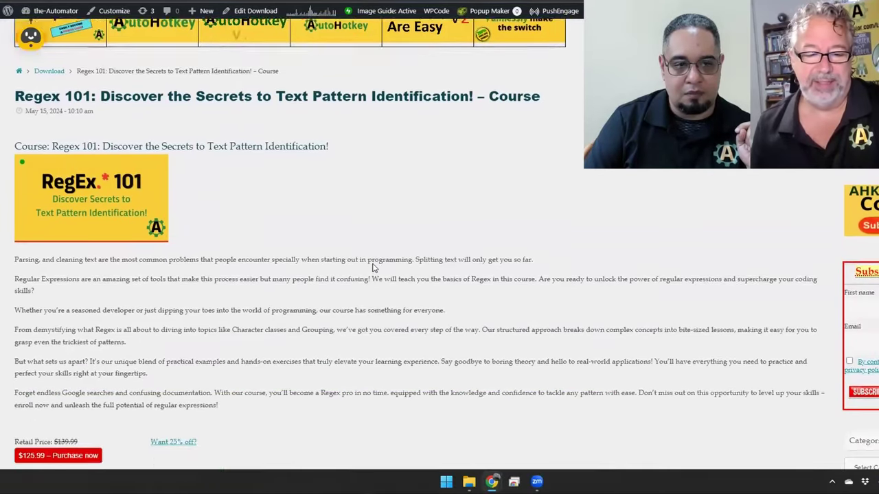
scroll(195, 226, down, 1)
scroll(212, 309, down, 4)
scroll(212, 308, down, 4)
scroll(212, 308, down, 1)
scroll(212, 308, down, 5)
scroll(90, 165, down, 4)
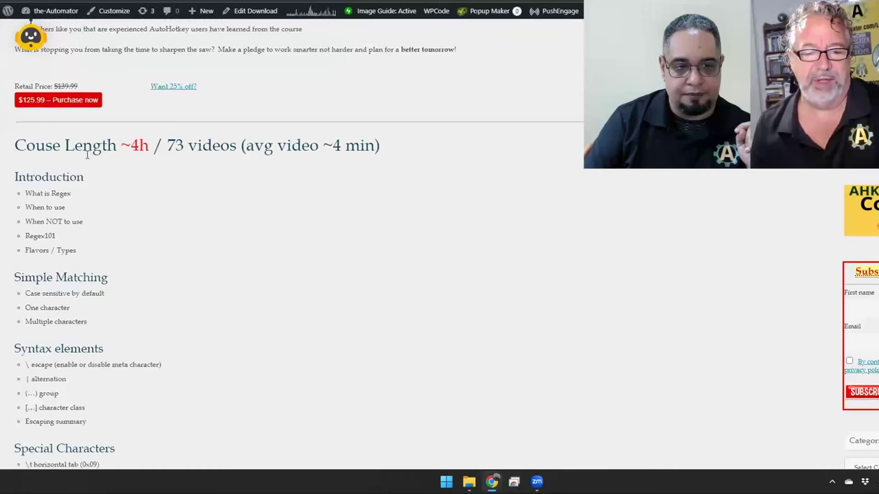
scroll(97, 195, down, 1)
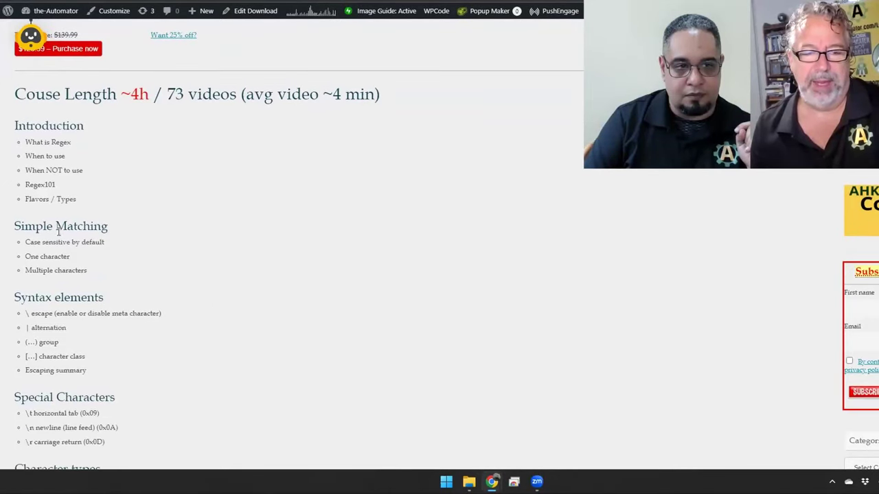
scroll(112, 313, down, 2)
scroll(112, 313, down, 1)
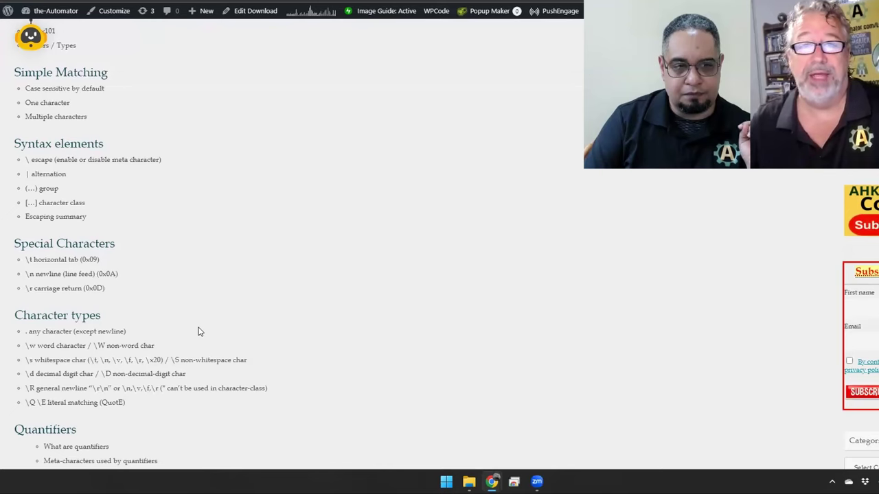
scroll(199, 332, down, 1)
scroll(199, 331, down, 1)
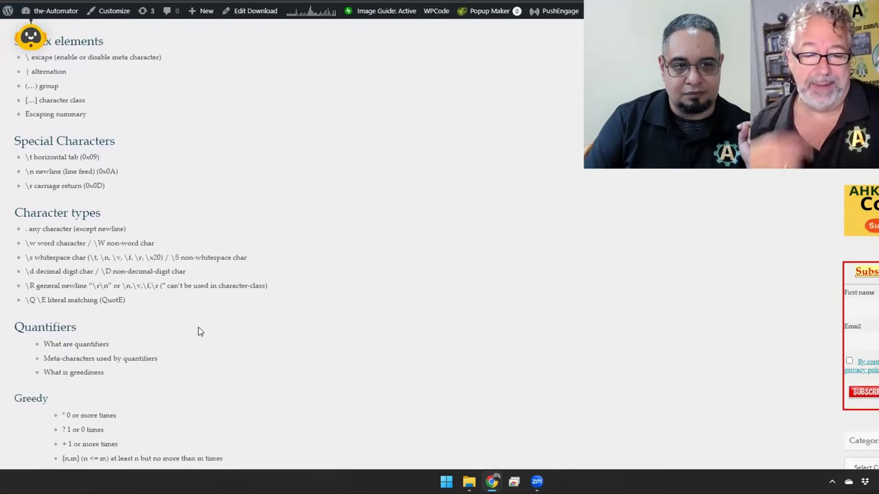
scroll(198, 332, down, 1)
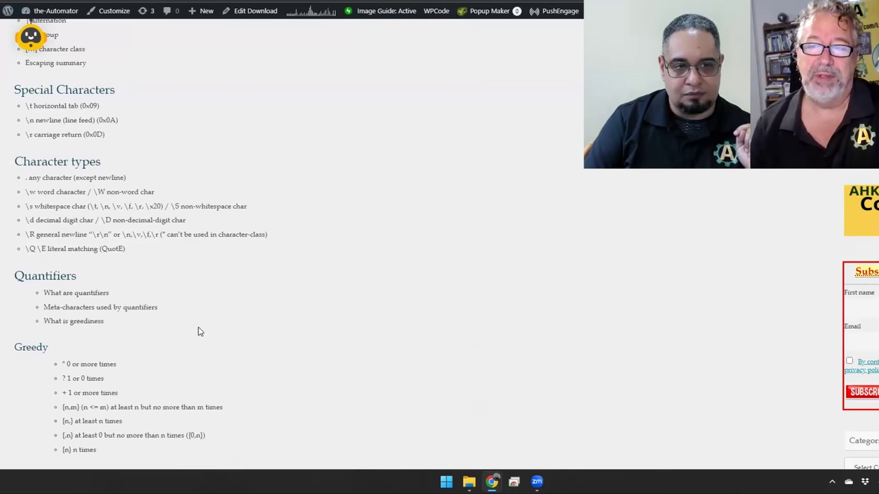
scroll(198, 331, down, 1)
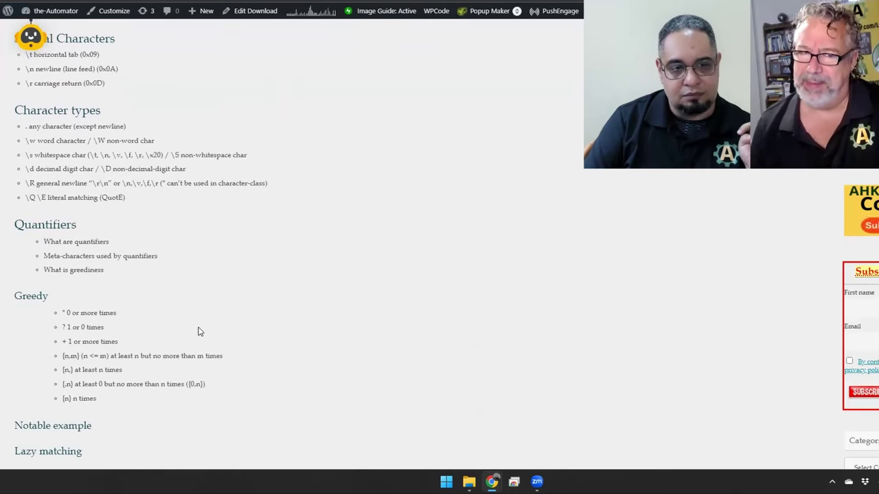
scroll(198, 331, down, 2)
scroll(198, 332, down, 1)
scroll(198, 332, down, 1)
scroll(199, 331, down, 1)
scroll(199, 332, down, 1)
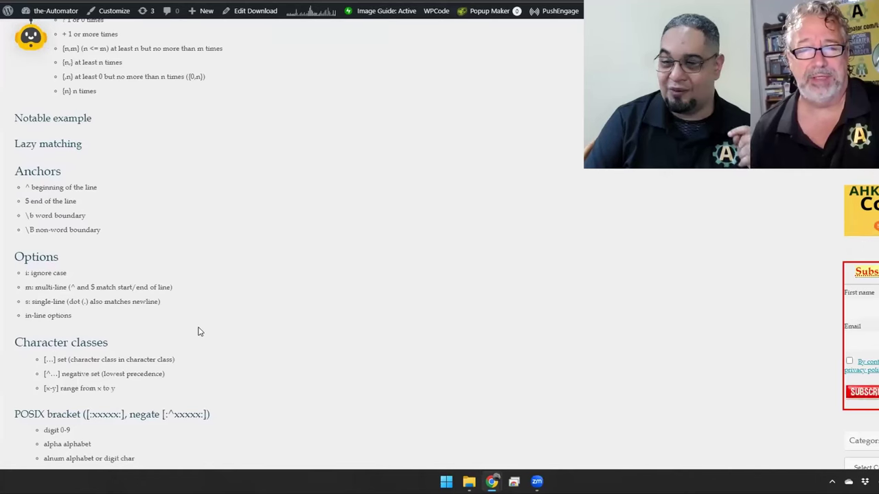
scroll(198, 331, down, 1)
scroll(198, 331, down, 2)
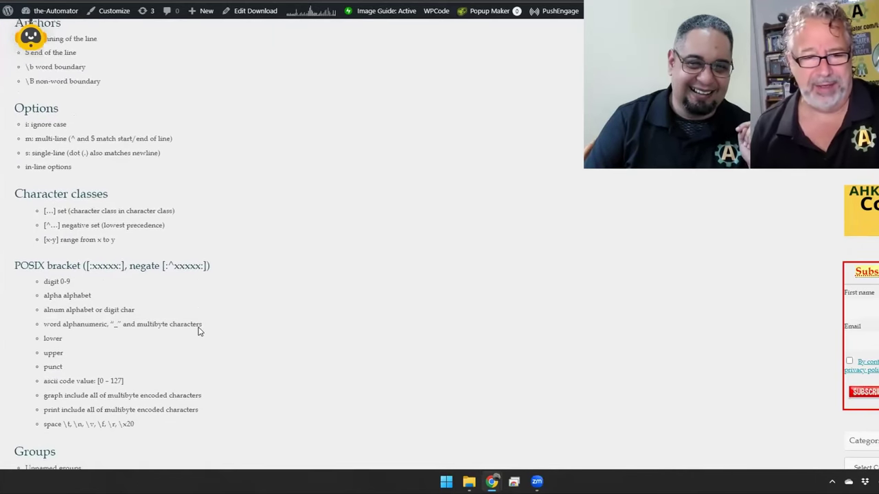
scroll(199, 332, down, 1)
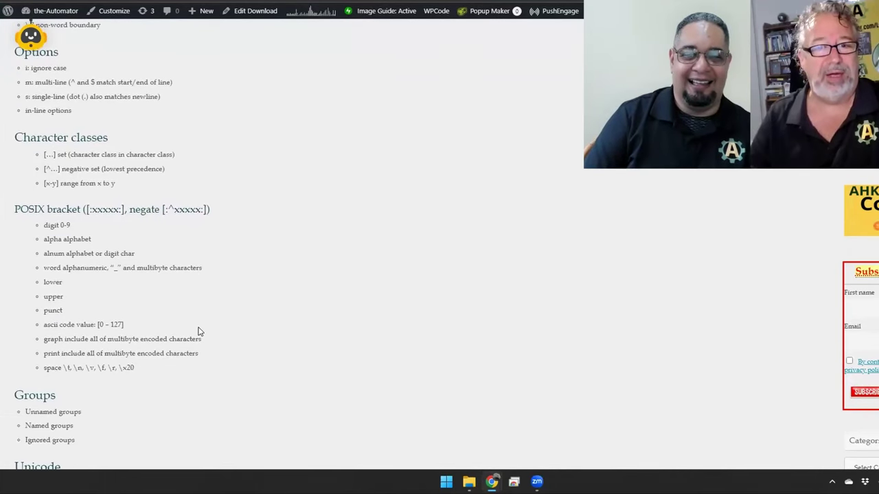
scroll(198, 331, down, 1)
scroll(198, 331, down, 1)
scroll(198, 332, down, 2)
scroll(198, 332, down, 2)
scroll(199, 331, down, 2)
scroll(198, 332, down, 2)
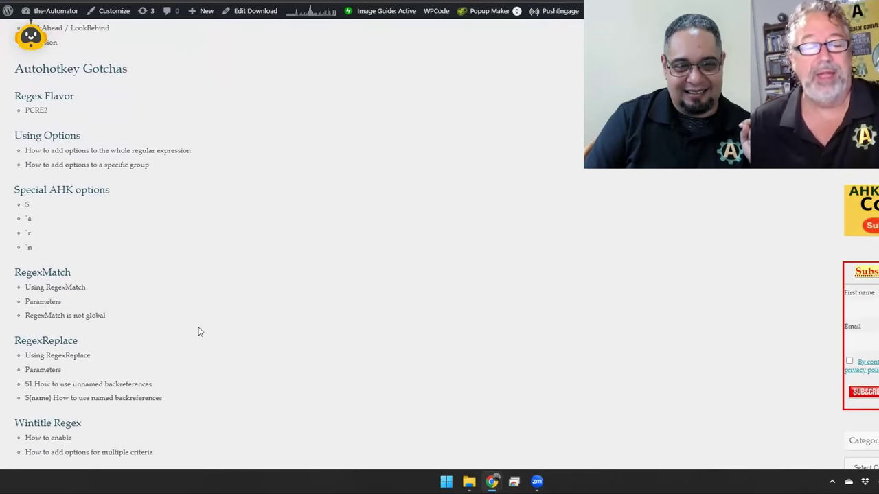
scroll(198, 331, down, 1)
scroll(199, 332, down, 1)
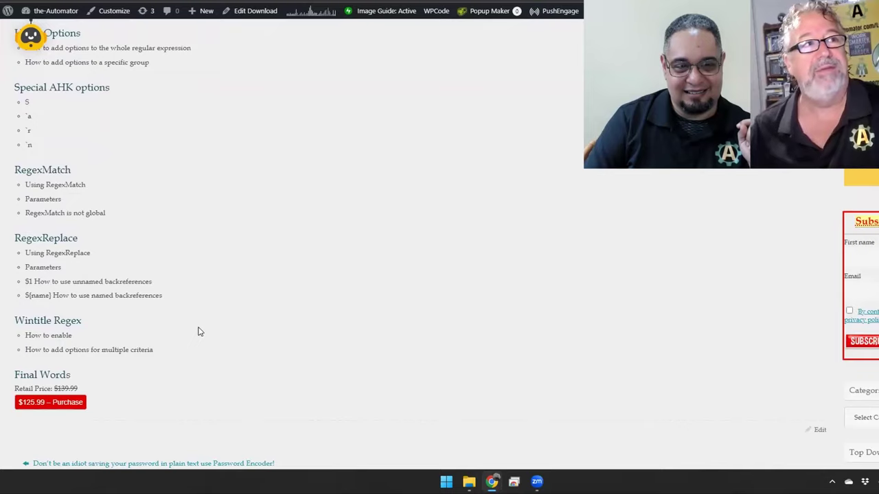
drag(126, 282, 138, 283)
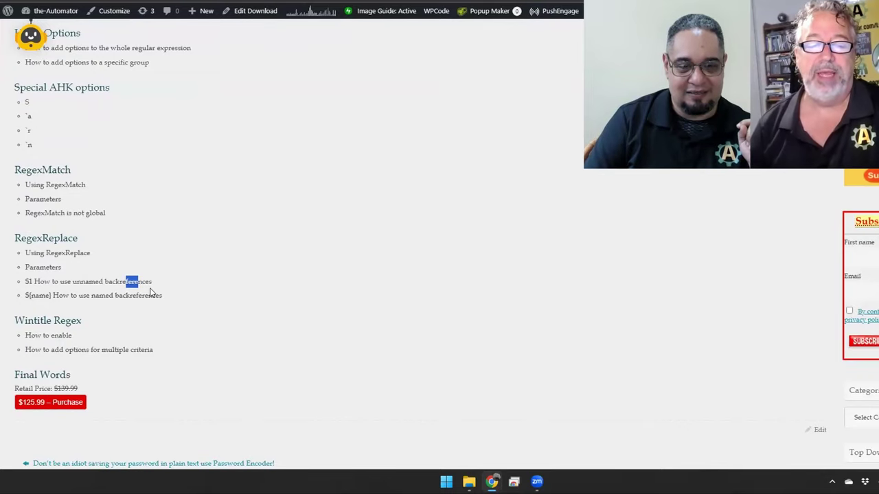
- Reload the Regex 101 course page with F5 and scroll down
key(F5)
scroll(206, 295, down, 1)
scroll(212, 296, down, 1)
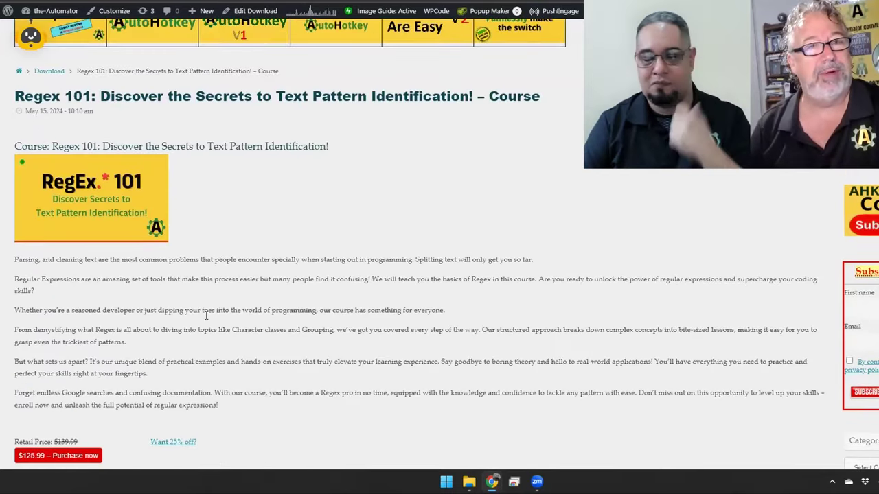
- Highlight the Syntax elements topics and the \d decimal digit line in the outline
scroll(220, 295, down, 1)
scroll(220, 296, down, 1)
scroll(224, 309, down, 4)
scroll(226, 320, down, 3)
scroll(229, 323, down, 4)
scroll(229, 322, down, 1)
scroll(220, 265, down, 1)
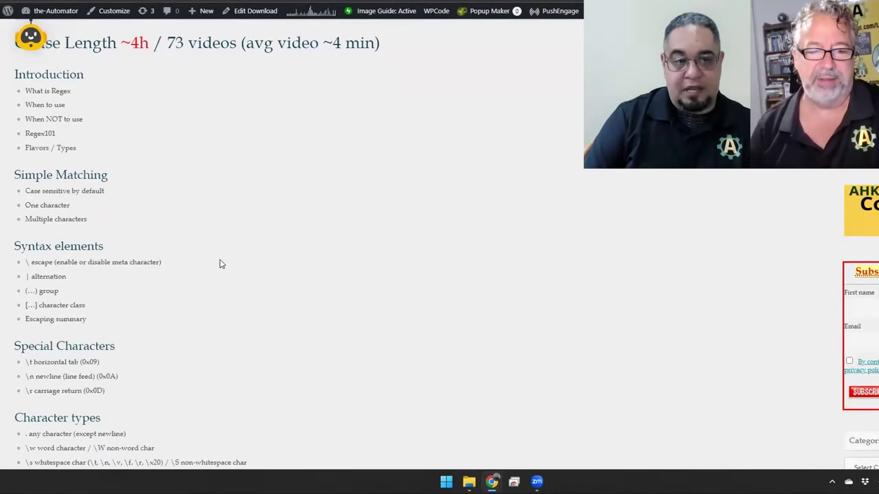
scroll(221, 265, down, 1)
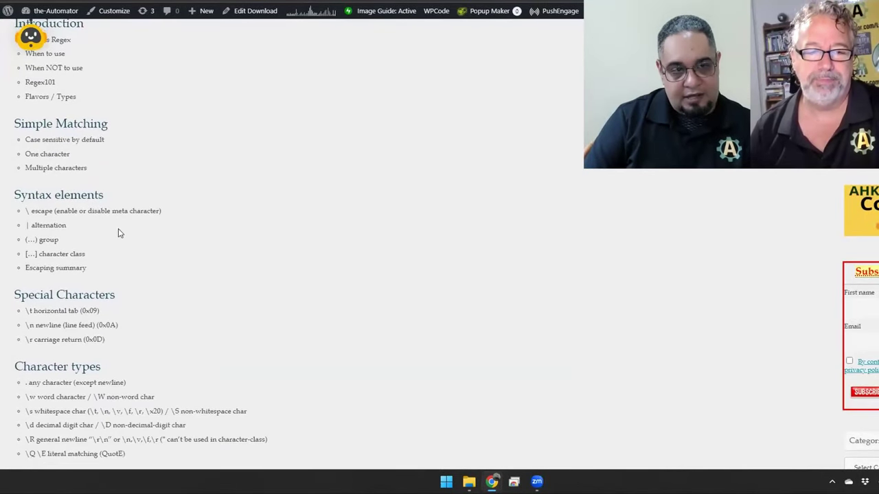
drag(25, 214, 83, 268)
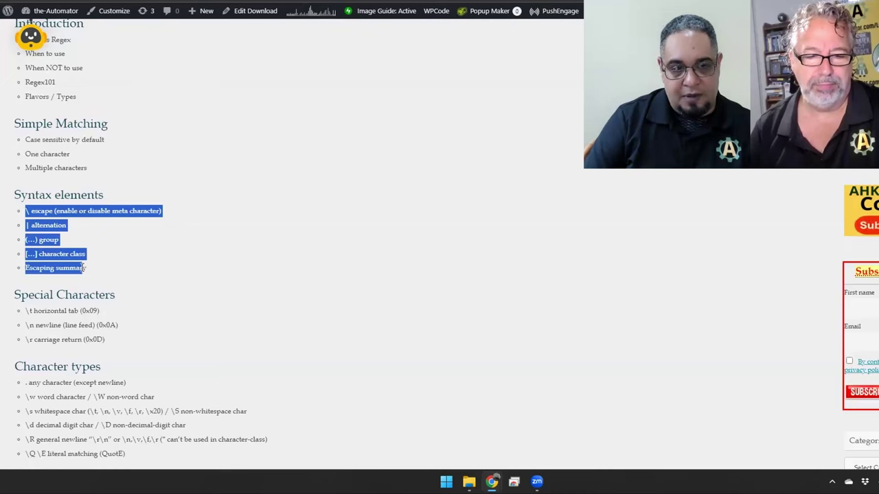
click(46, 209)
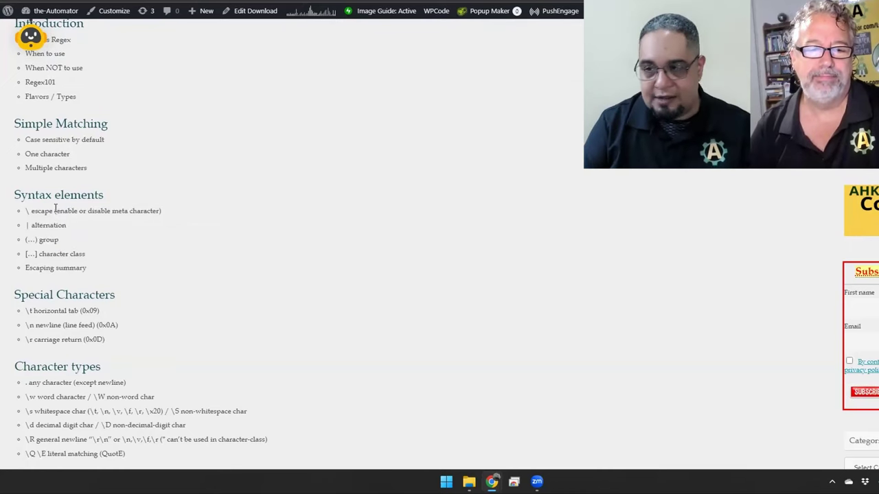
drag(32, 212, 53, 255)
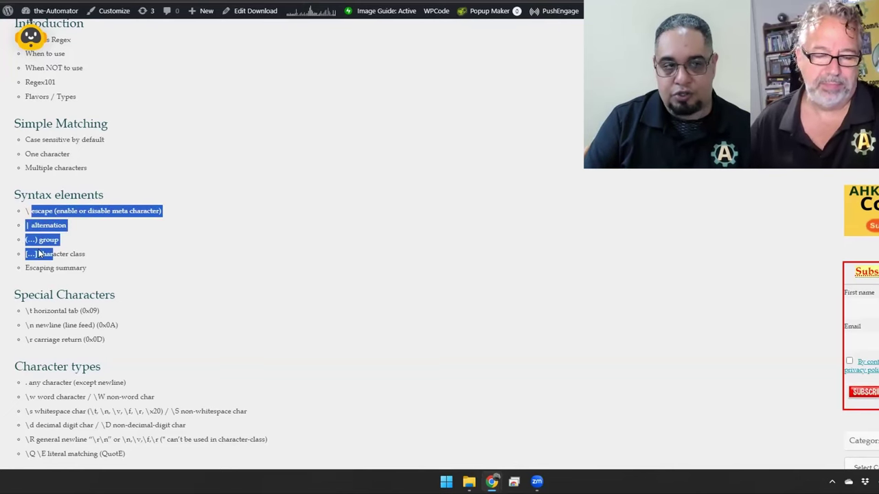
scroll(69, 215, down, 2)
scroll(36, 173, down, 2)
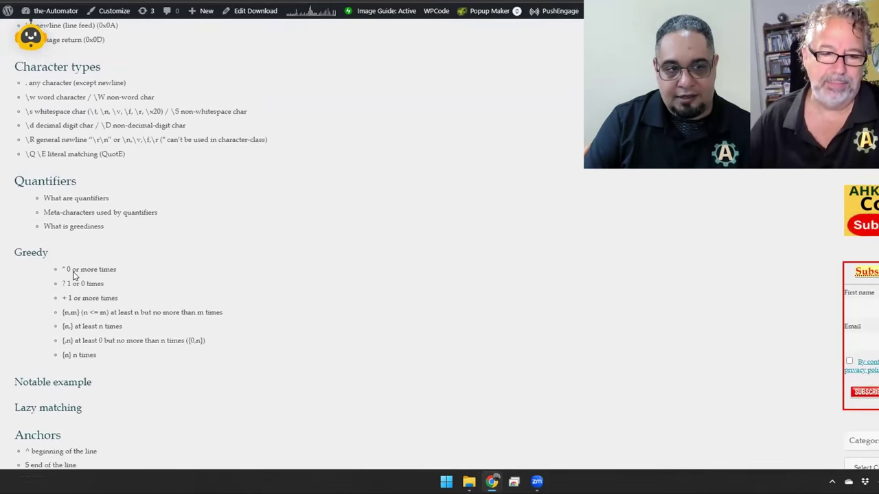
triple_click(36, 120)
- Highlight the Greedy quantifier list, then scroll on toward Anchors
scroll(92, 247, down, 1)
drag(63, 158, 90, 249)
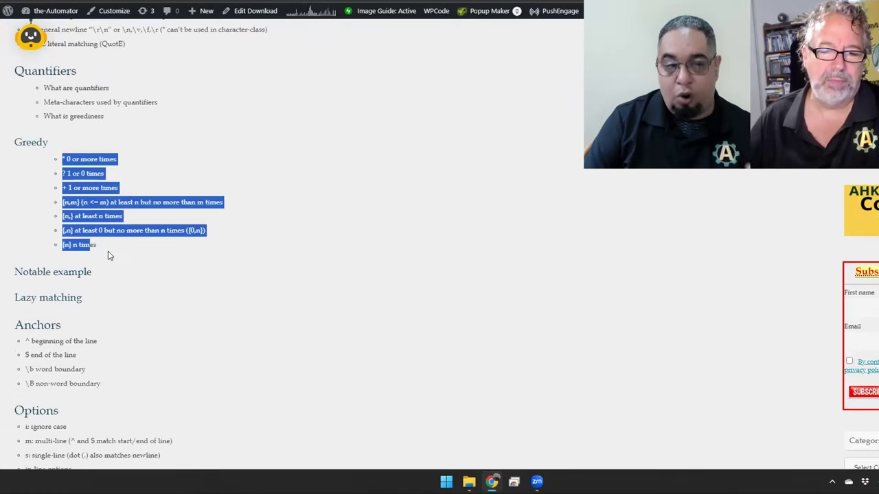
scroll(108, 255, down, 1)
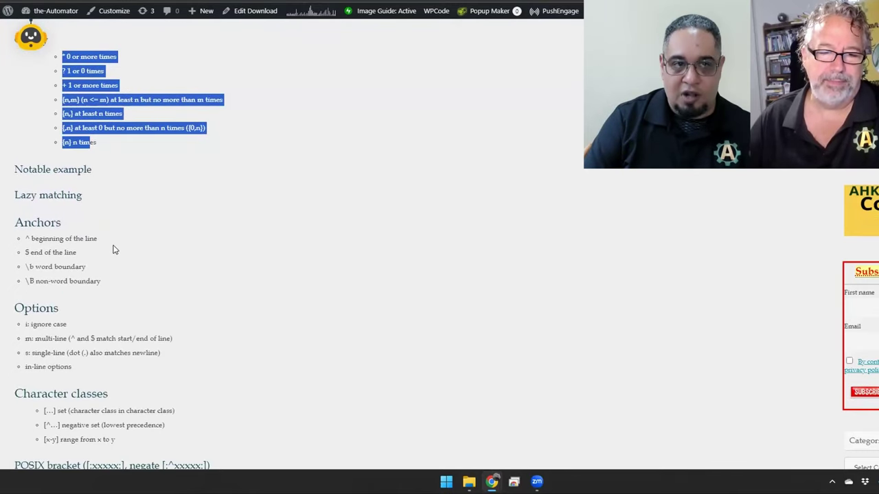
scroll(133, 188, up, 1)
scroll(232, 151, up, 1)
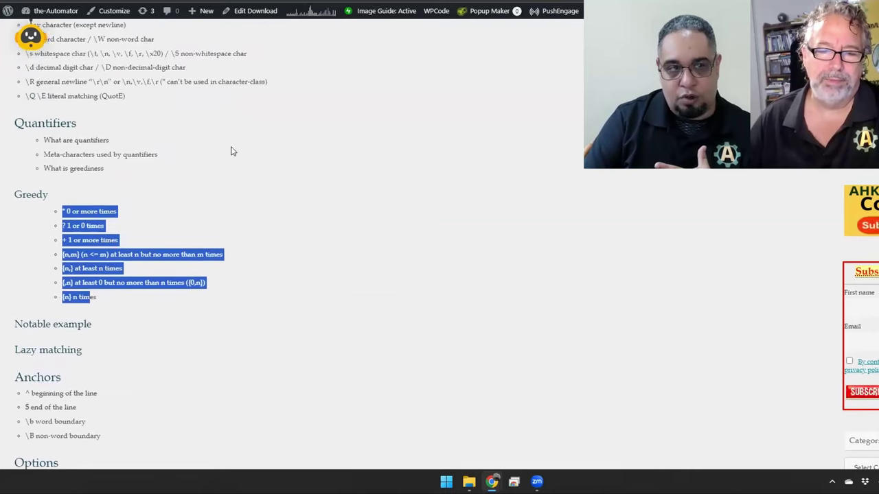
click(107, 269)
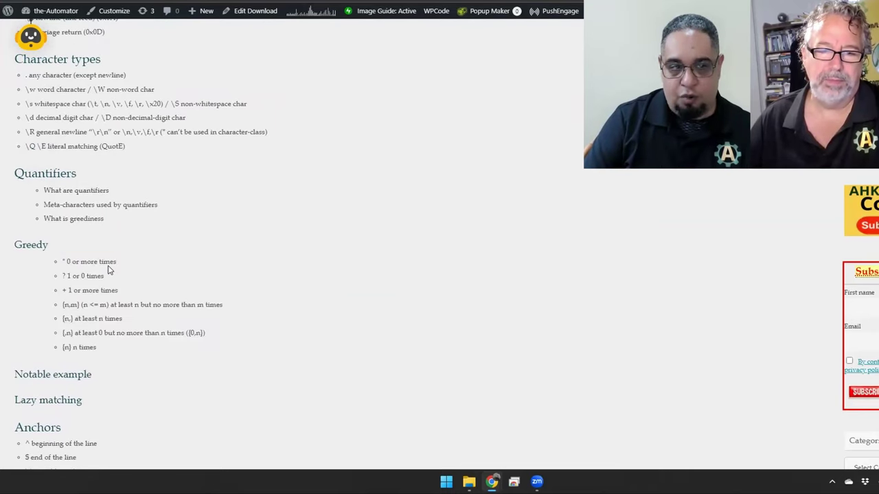
drag(87, 263, 104, 355)
click(131, 261)
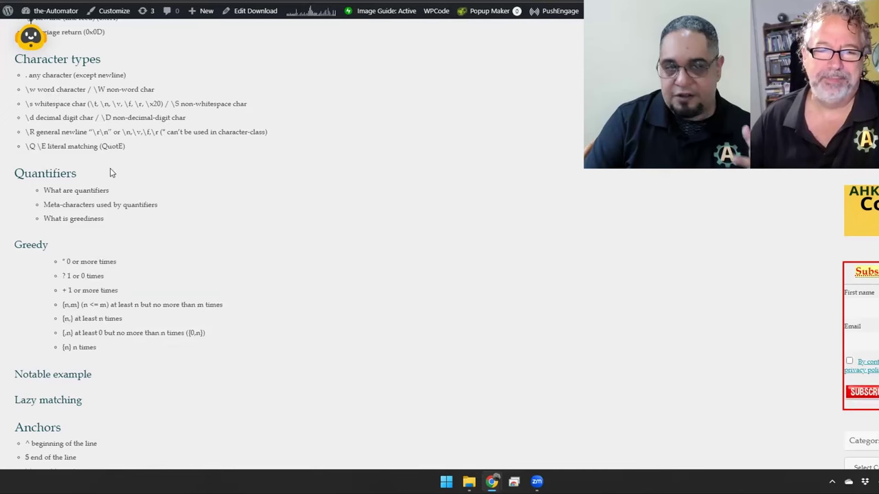
scroll(211, 264, down, 3)
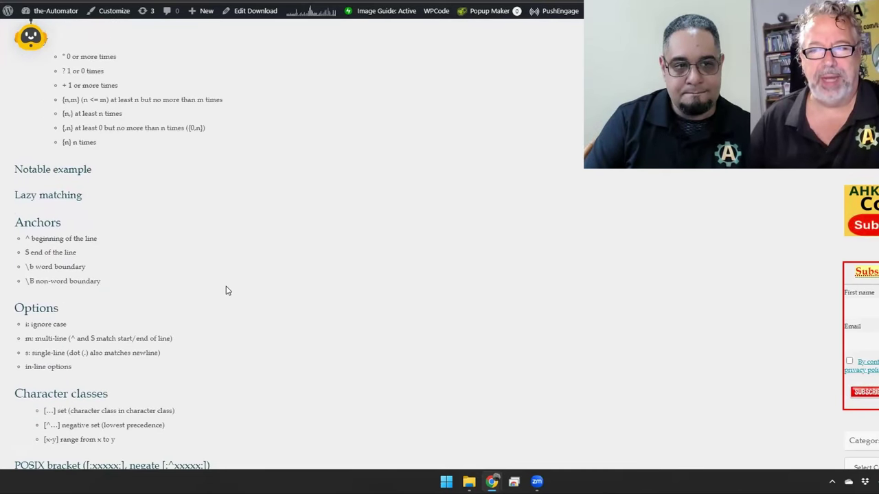
- Return to regex101 and paste the phone-number pattern into the Regular Expression field
key(ctrl+Tab)
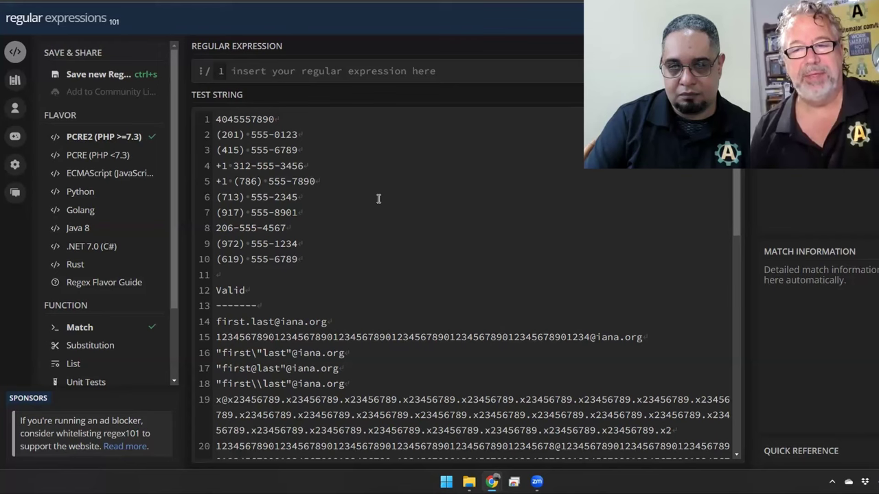
click(364, 71)
text((\+1 )?\(?\d{3}\)?[ -]*\d{3}[ -]*\d{4})
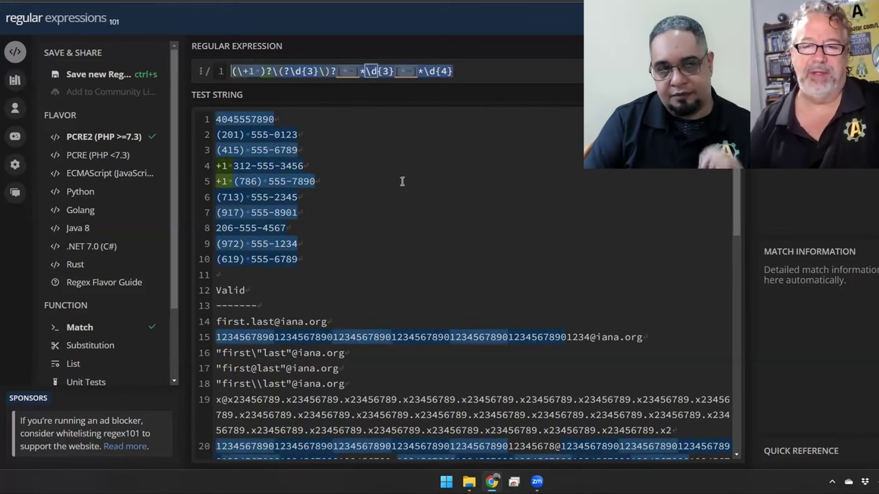
click(403, 208)
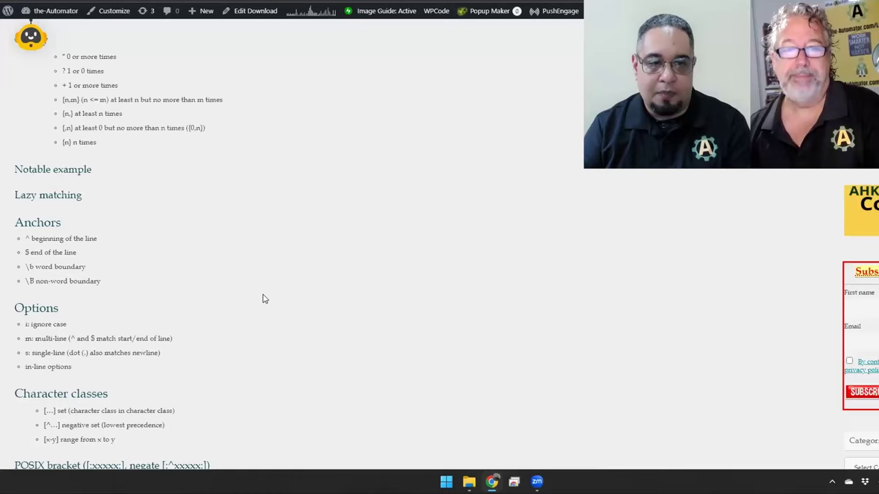
scroll(262, 298, down, 5)
- Highlight the Groups section topics in the course outline, then clear the highlight
drag(48, 464, 83, 271)
click(30, 258)
drag(24, 241, 74, 288)
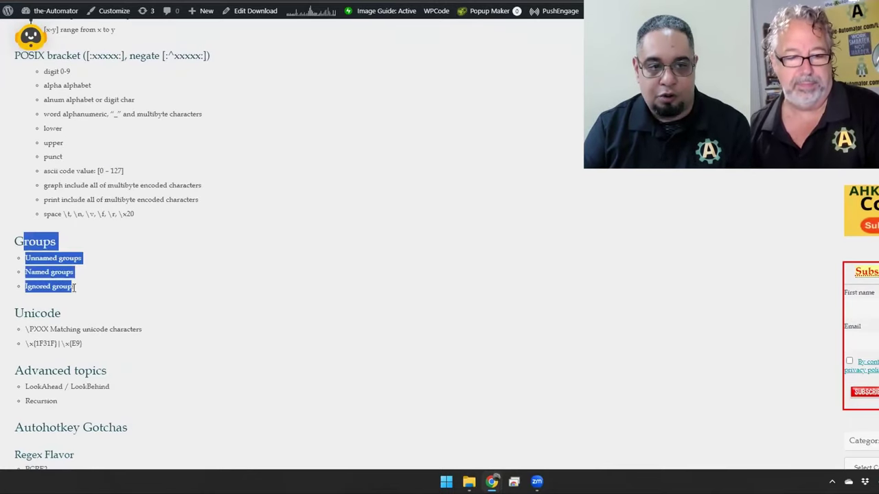
click(89, 292)
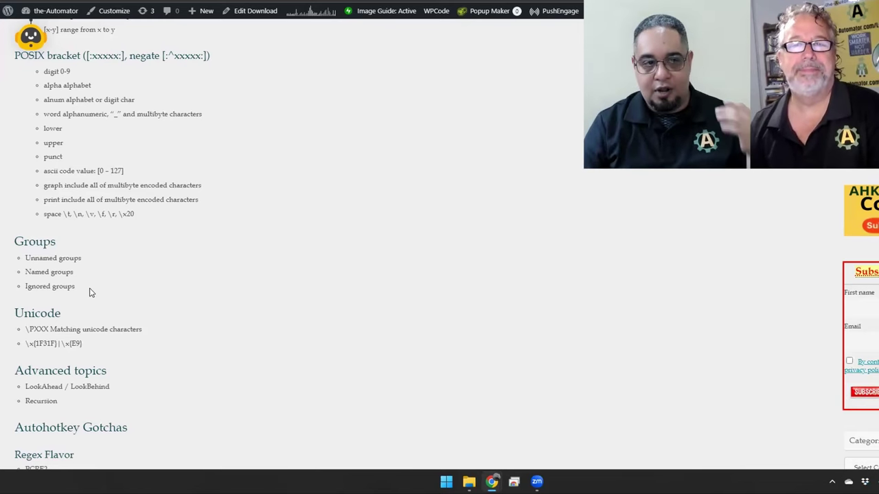
drag(89, 293, 47, 241)
click(86, 286)
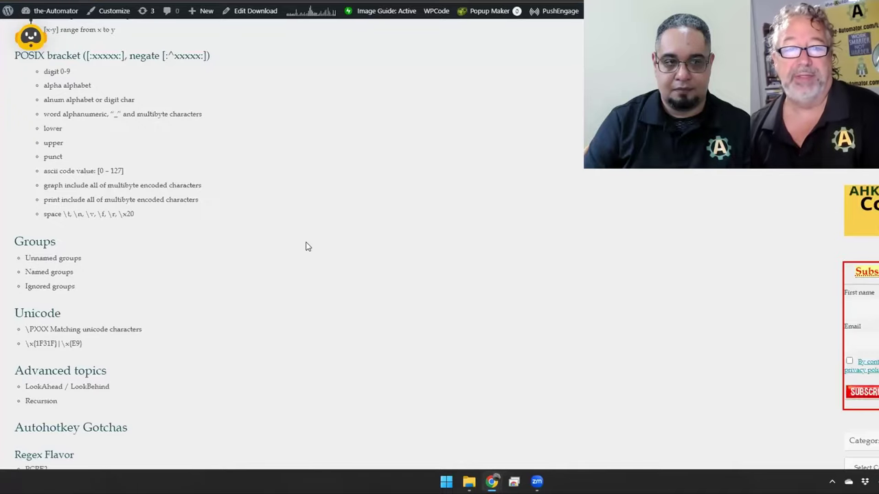
- Scroll back up to the course title and RegEx 101 banner
scroll(307, 245, down, 5)
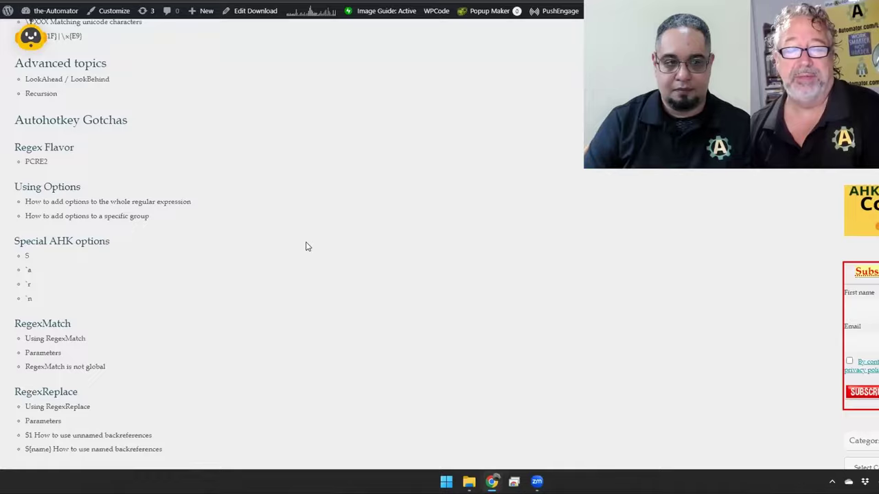
scroll(307, 246, down, 5)
scroll(307, 248, down, 2)
scroll(307, 247, up, 3)
scroll(307, 247, up, 5)
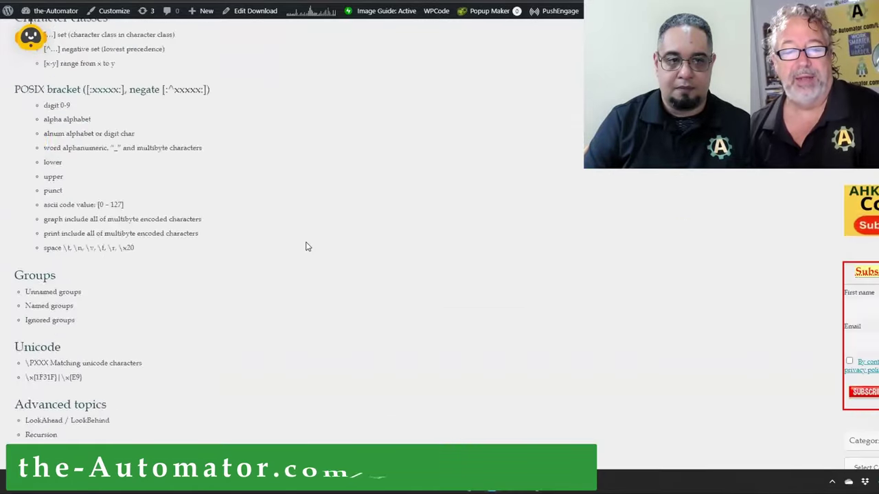
scroll(307, 247, up, 5)
scroll(306, 248, up, 4)
scroll(307, 247, up, 4)
scroll(307, 247, up, 2)
scroll(307, 247, up, 2)
scroll(307, 244, up, 1)
scroll(307, 242, up, 4)
scroll(307, 242, up, 4)
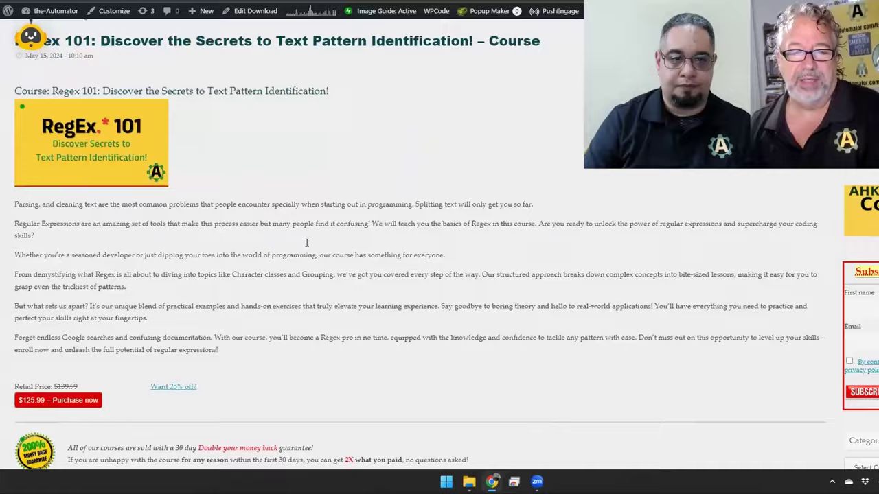
scroll(307, 243, up, 3)
scroll(307, 242, up, 1)
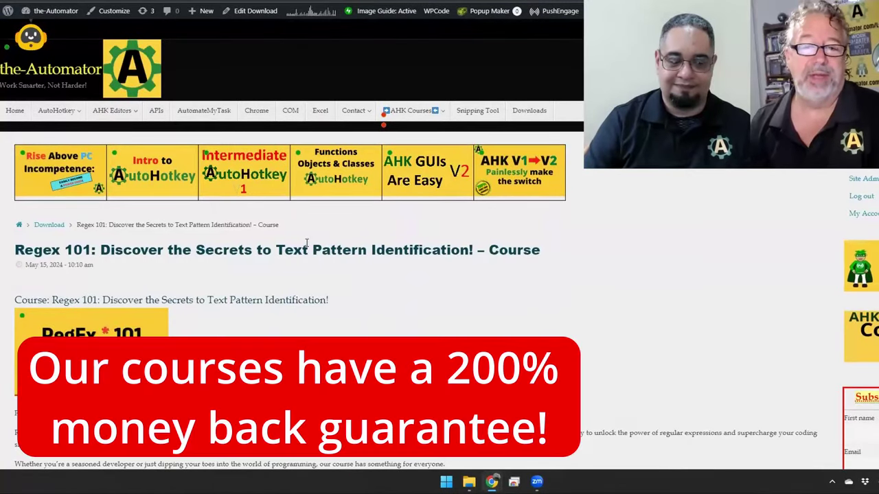